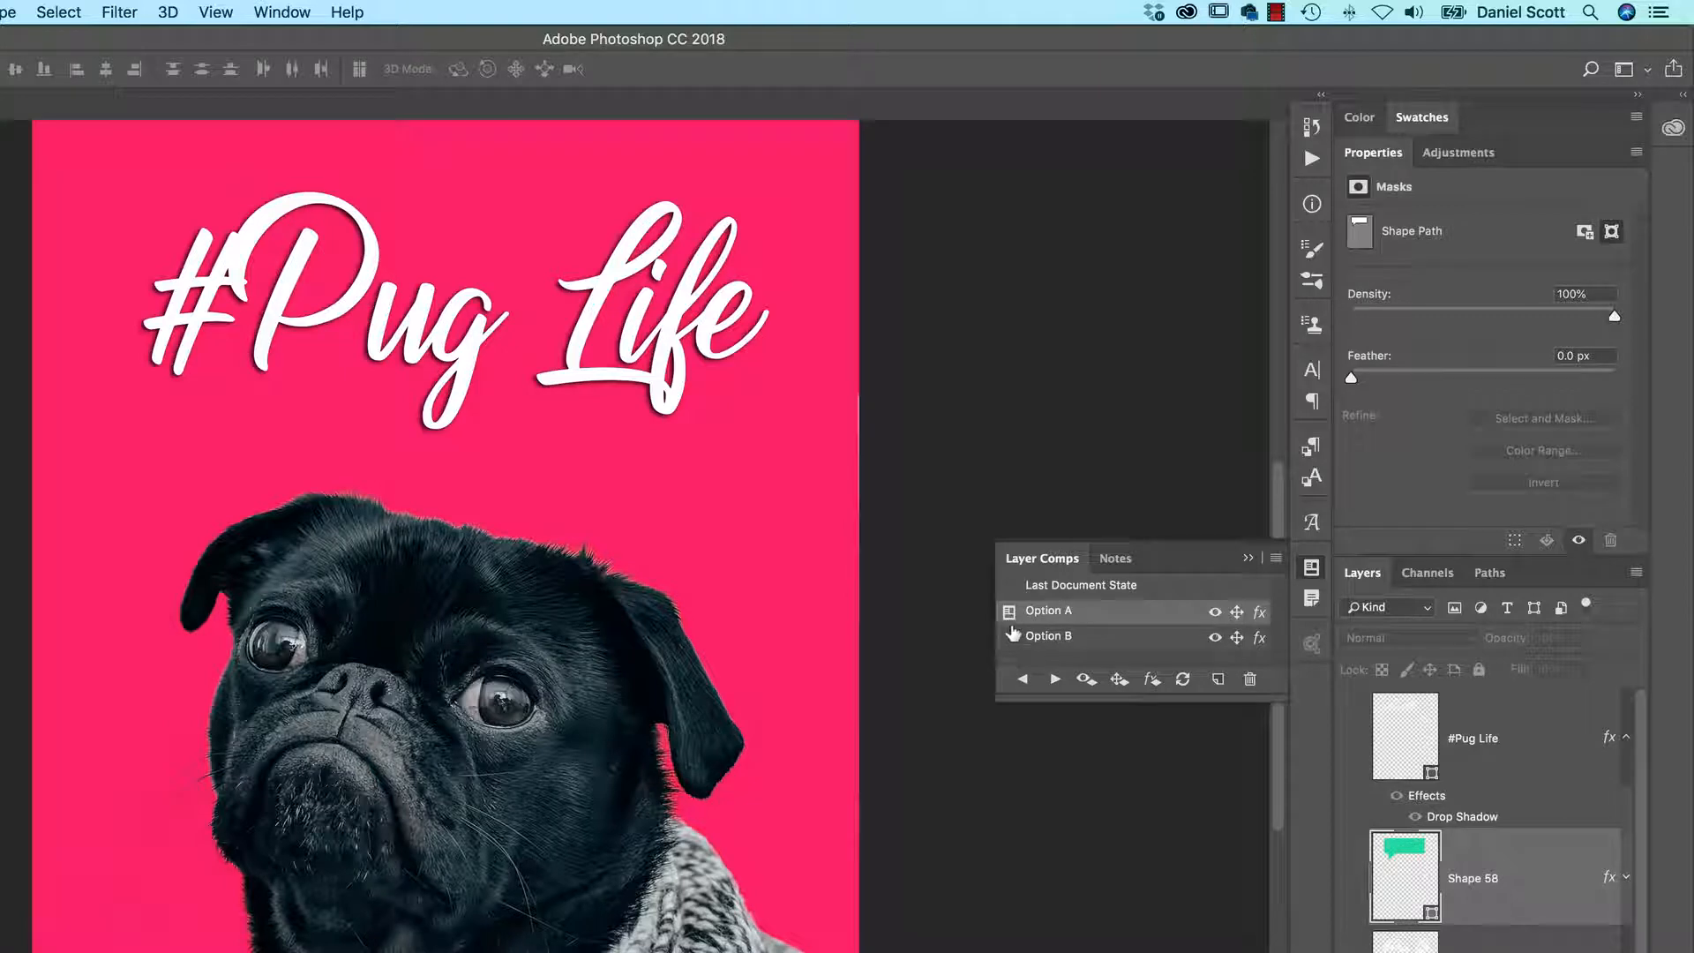
Switch between the Option A and Option B layer comps to compare the two poster designs
{"action": "left_click", "coordinate": [1008, 636]}
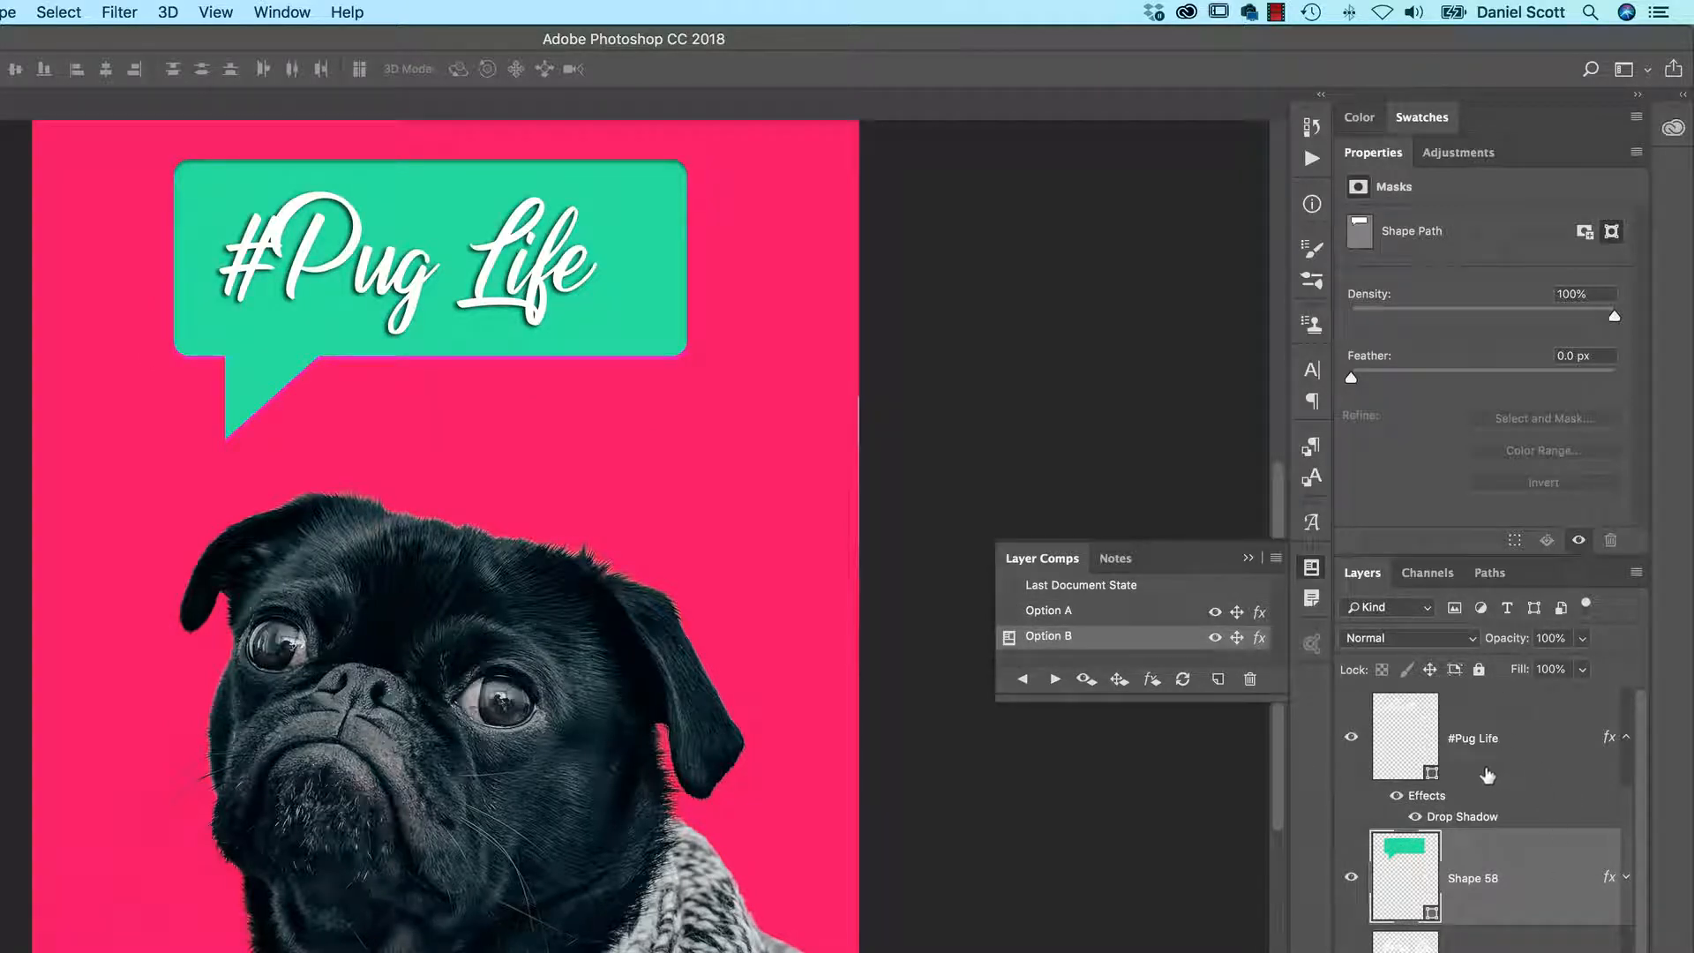
{"action": "left_click", "coordinate": [1008, 612]}
{"action": "left_click", "coordinate": [1010, 636]}
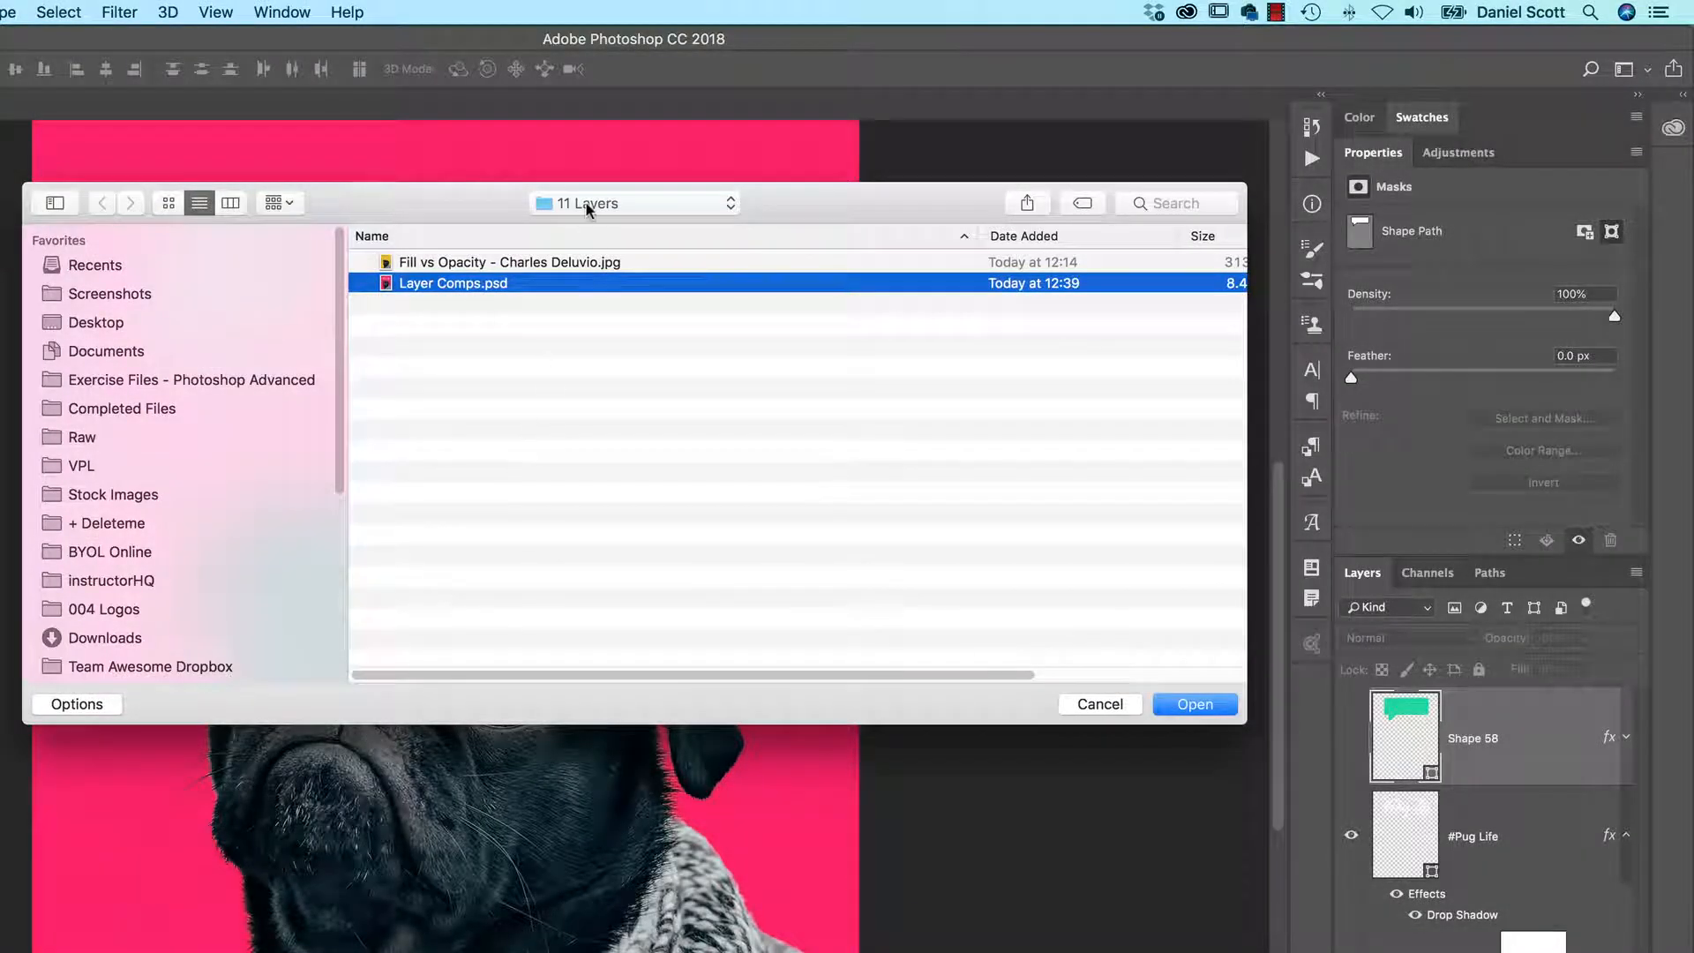
Open Layer Comps.psd from the 11 Layers folder and display the Layer Comps panel
{"action": "left_click", "coordinate": [1211, 705]}
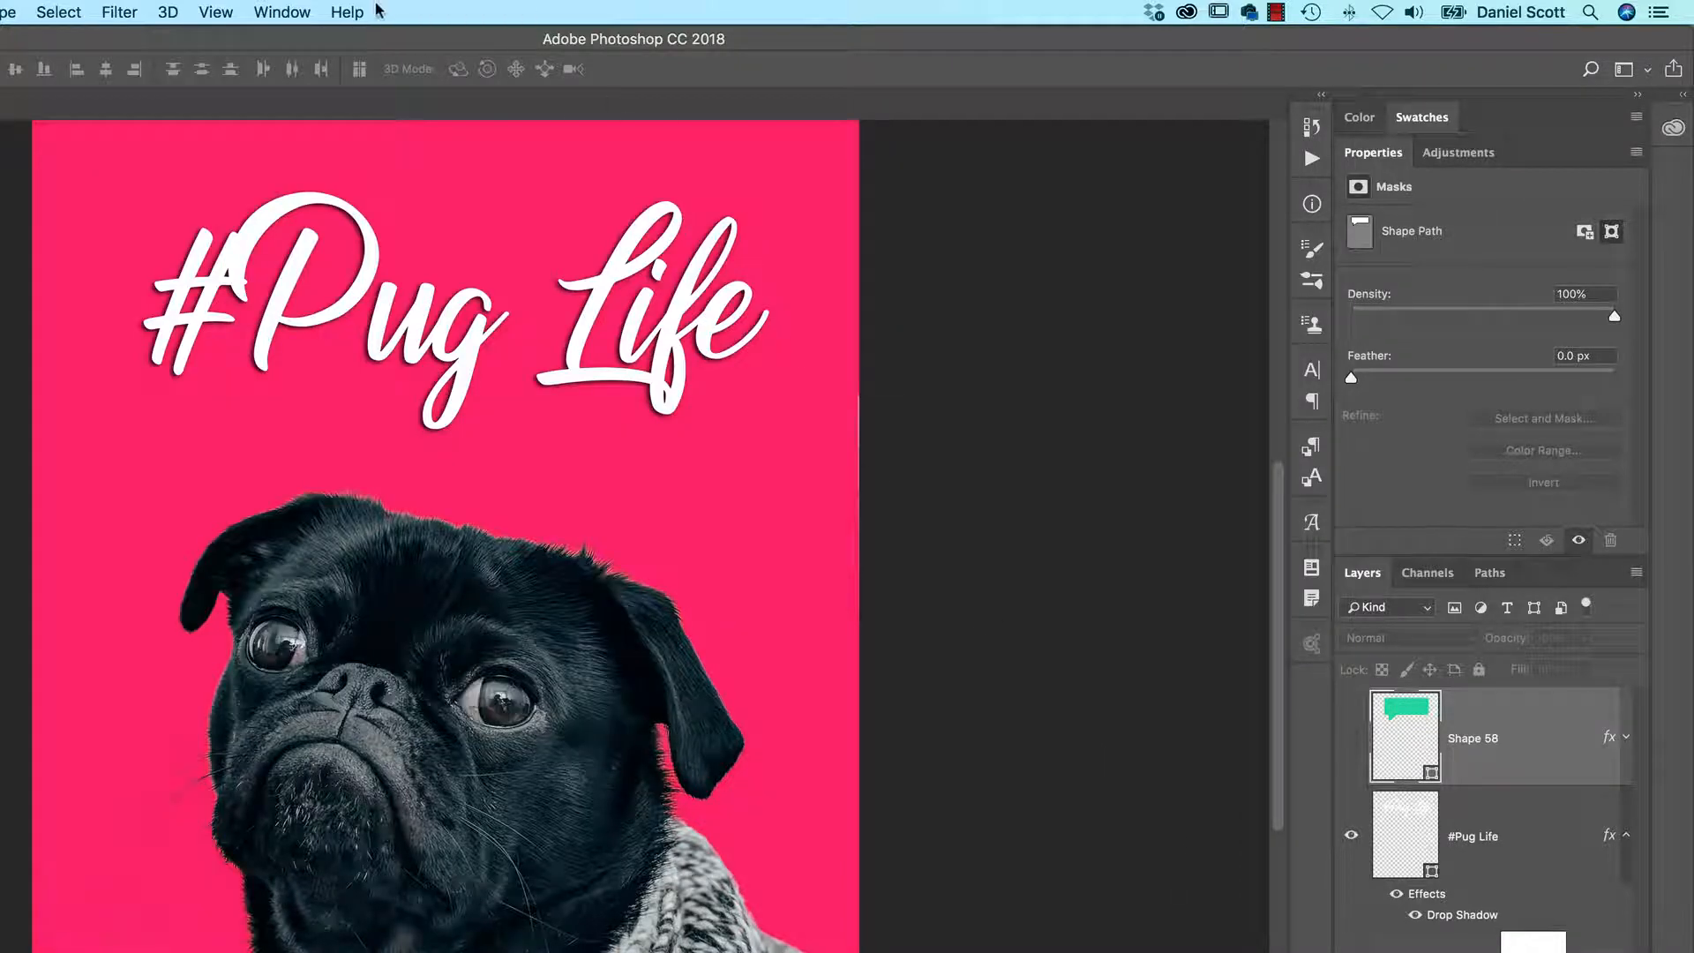
{"action": "left_click", "coordinate": [295, 11]}
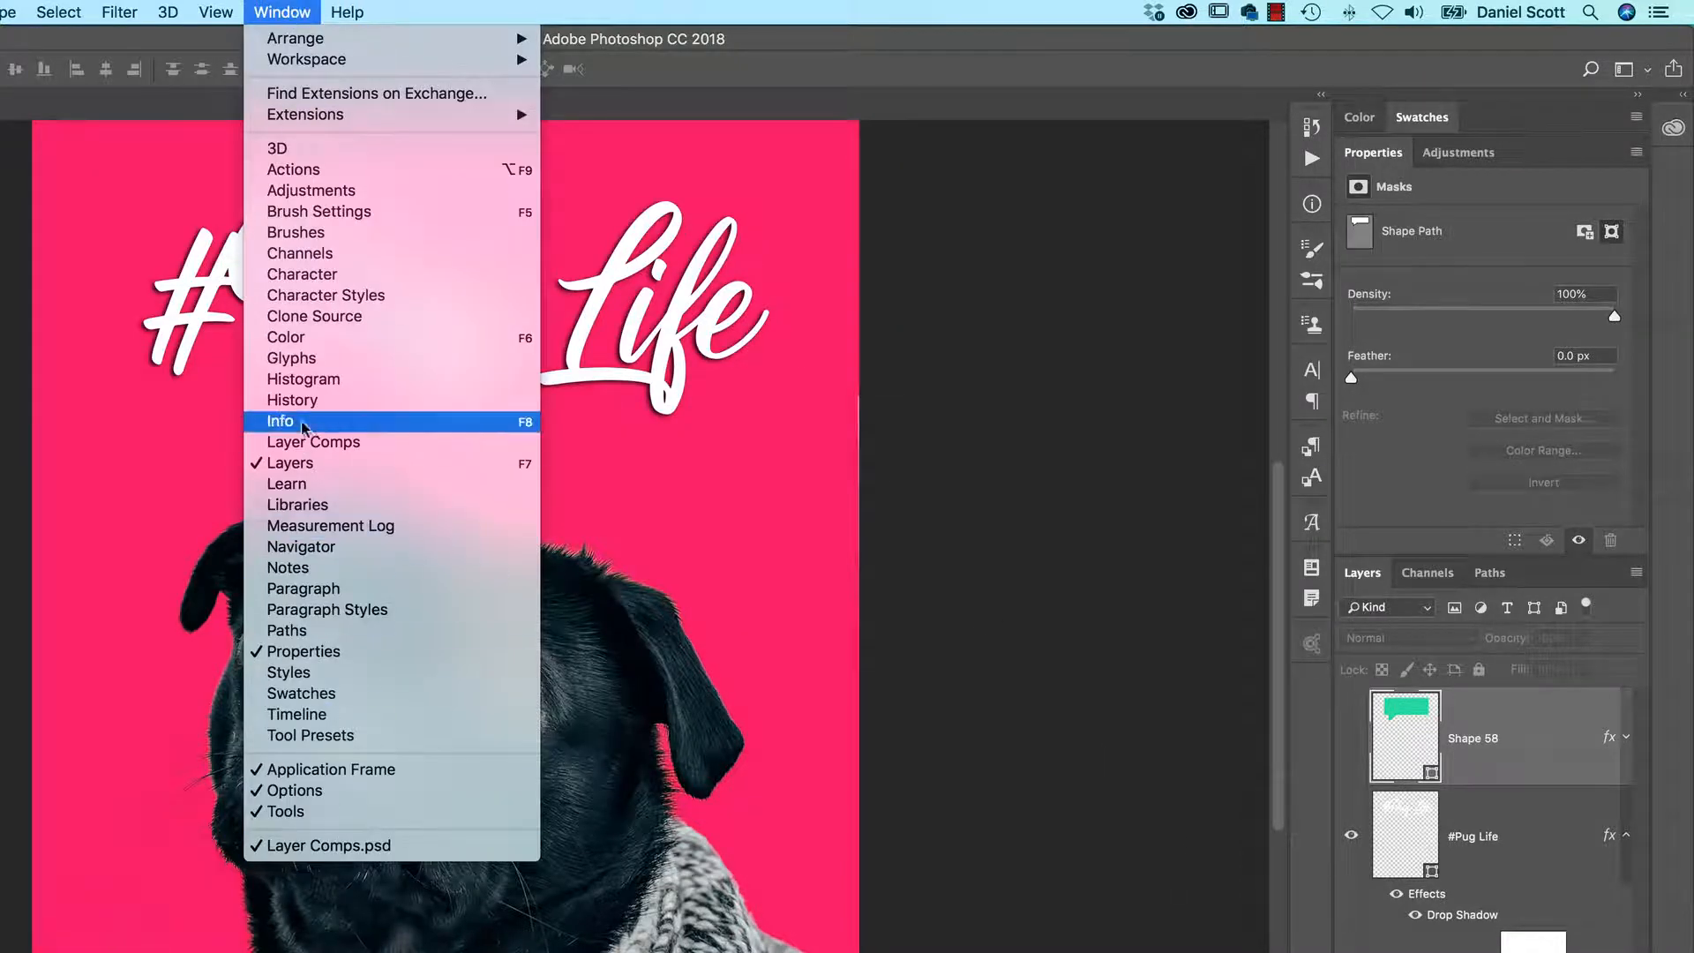
{"action": "left_click", "coordinate": [310, 441]}
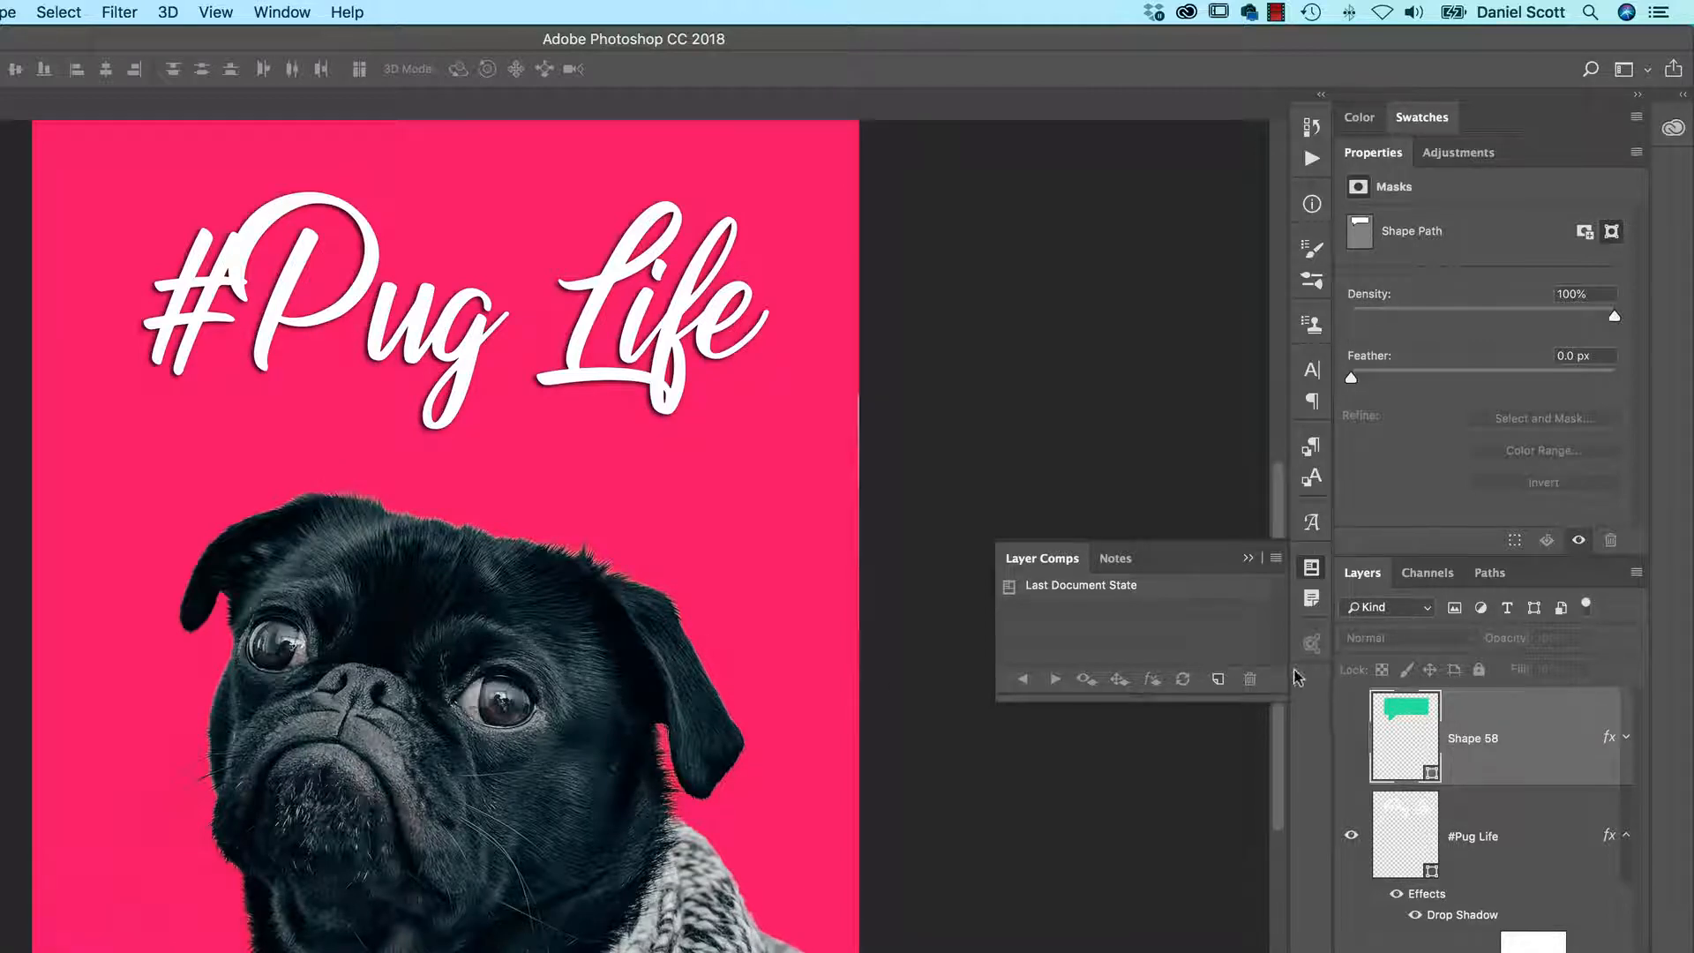
Save the current design as a layer comp named Option A that includes visibility, position and appearance
{"action": "left_click", "coordinate": [1217, 681]}
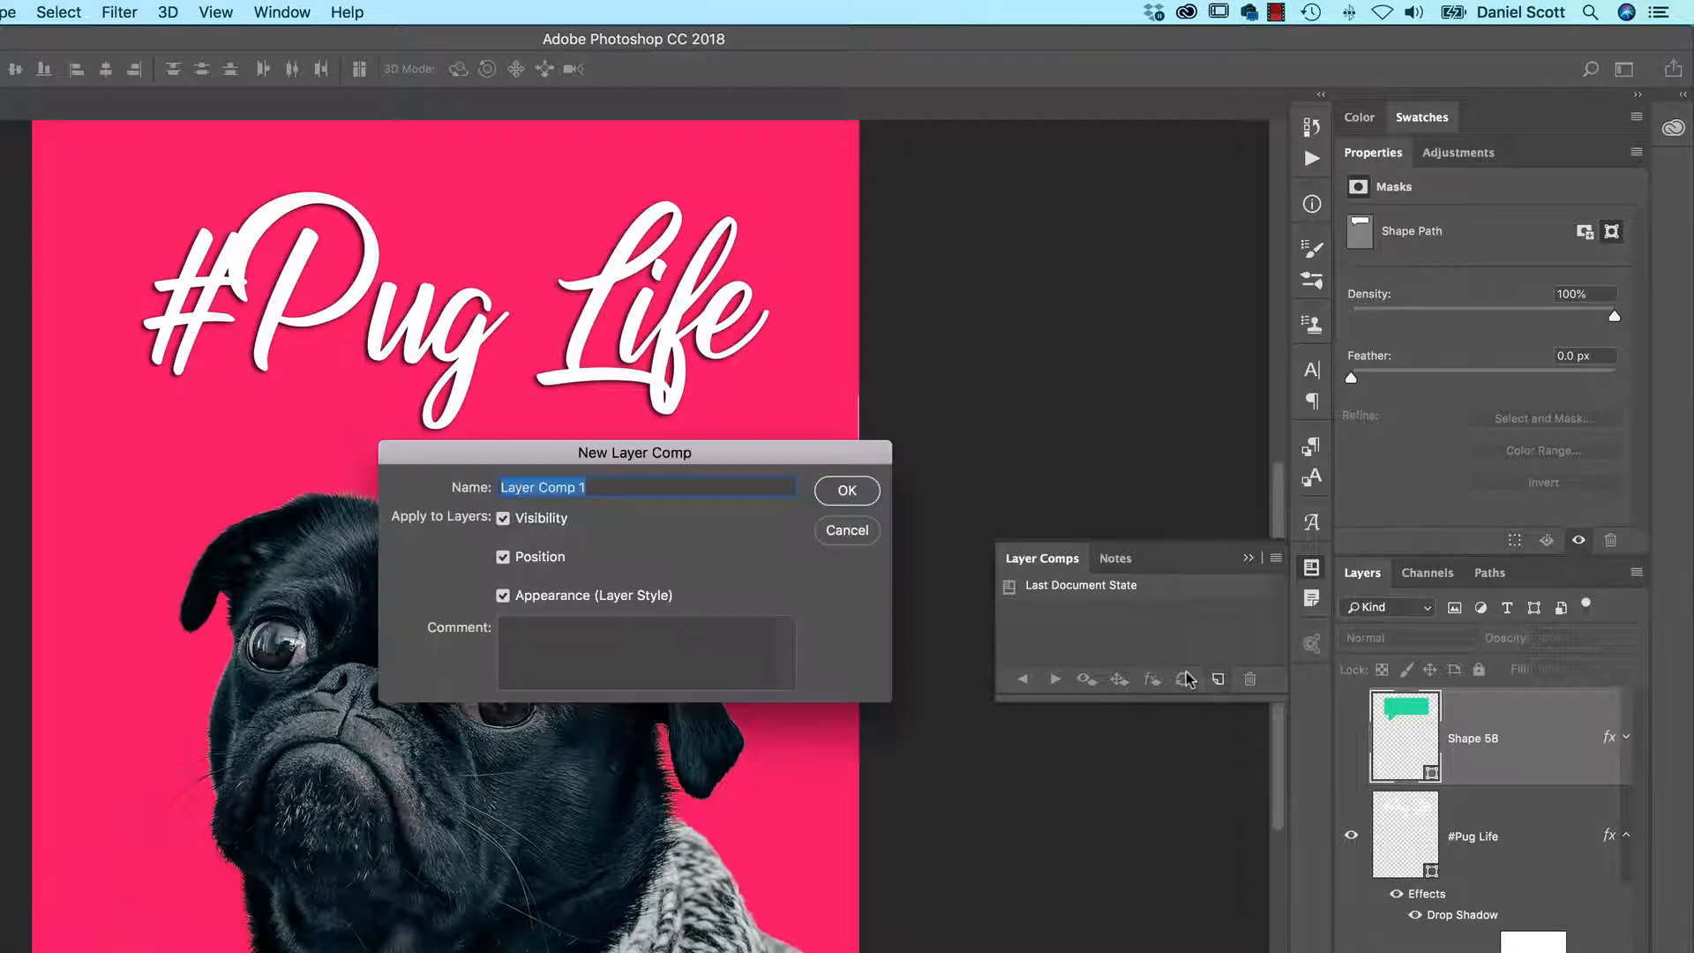
{"action": "type", "text": "Option A"}
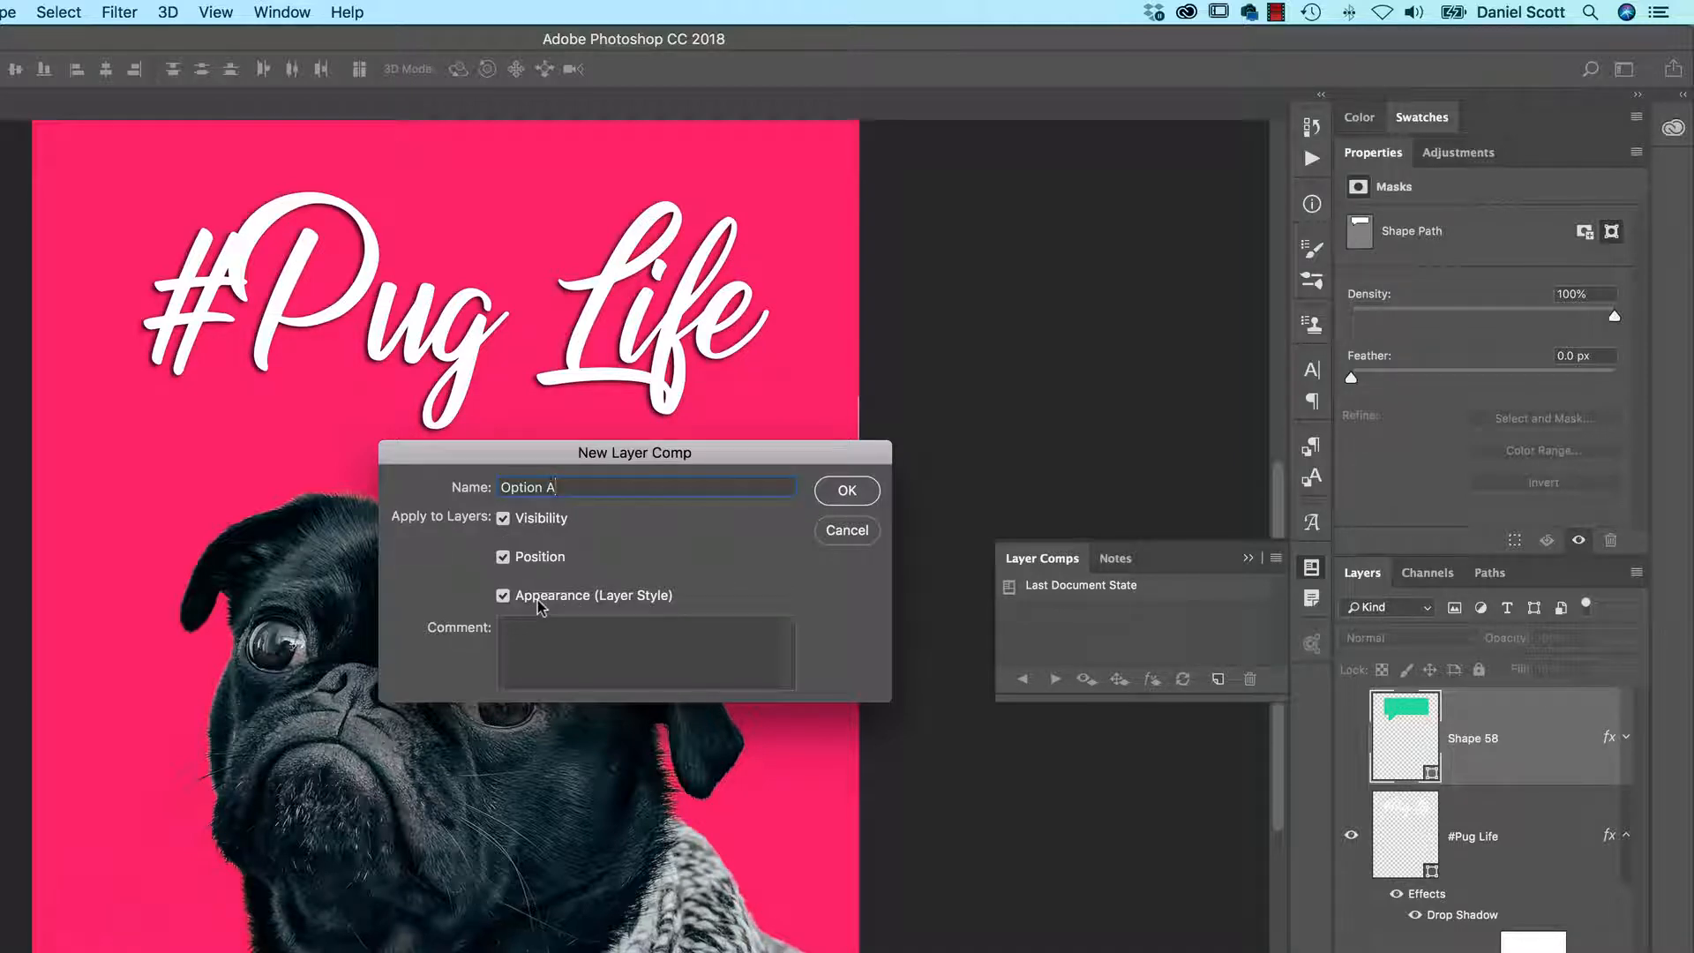
{"action": "left_click", "coordinate": [844, 492]}
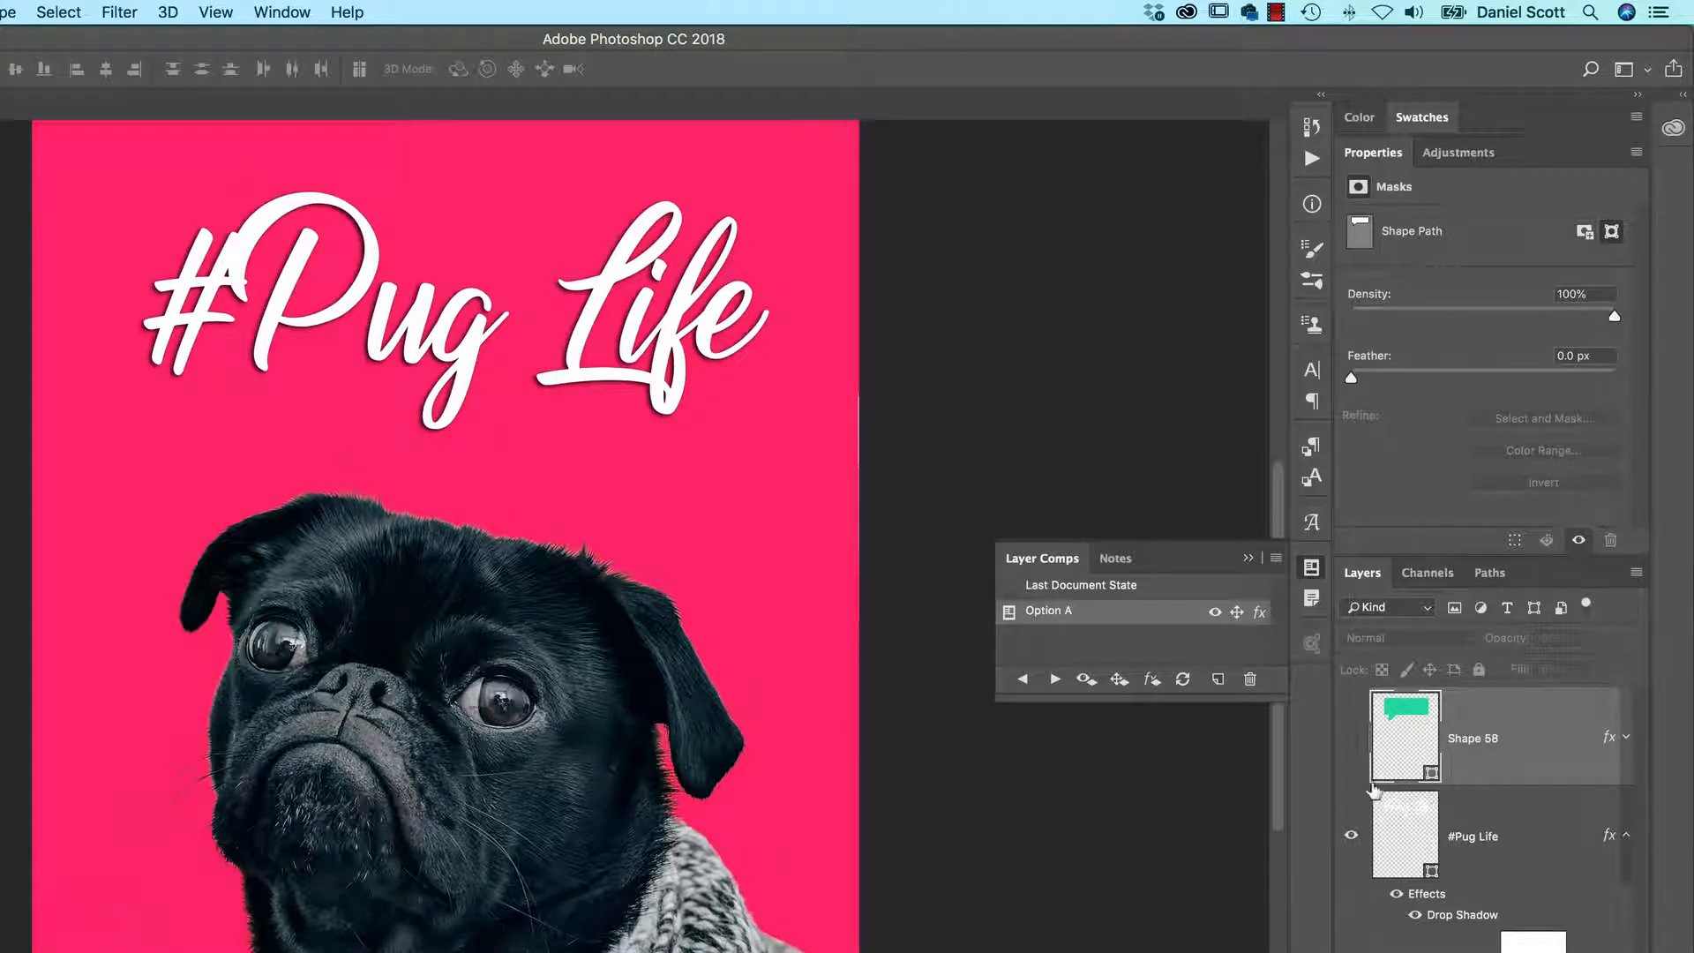
Show the Shape 58 speech bubble layer and place a duplicate of the #Pug Life layer above it
{"action": "left_click", "coordinate": [1351, 746]}
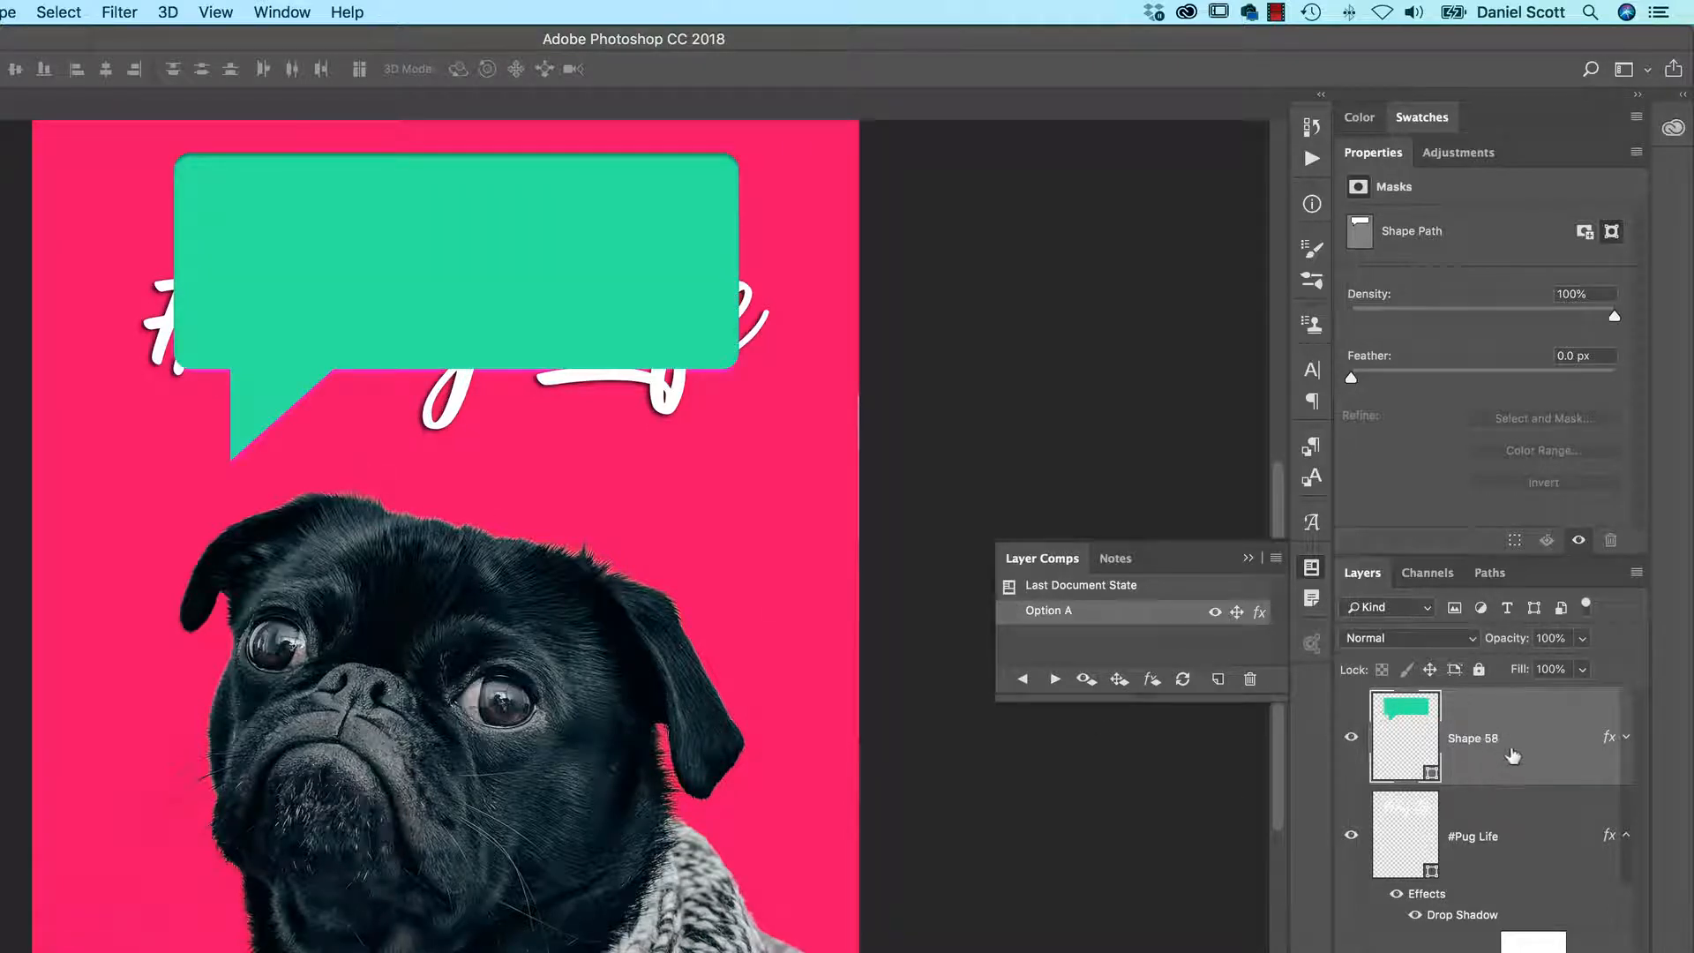
{"action": "left_click", "coordinate": [1491, 838]}
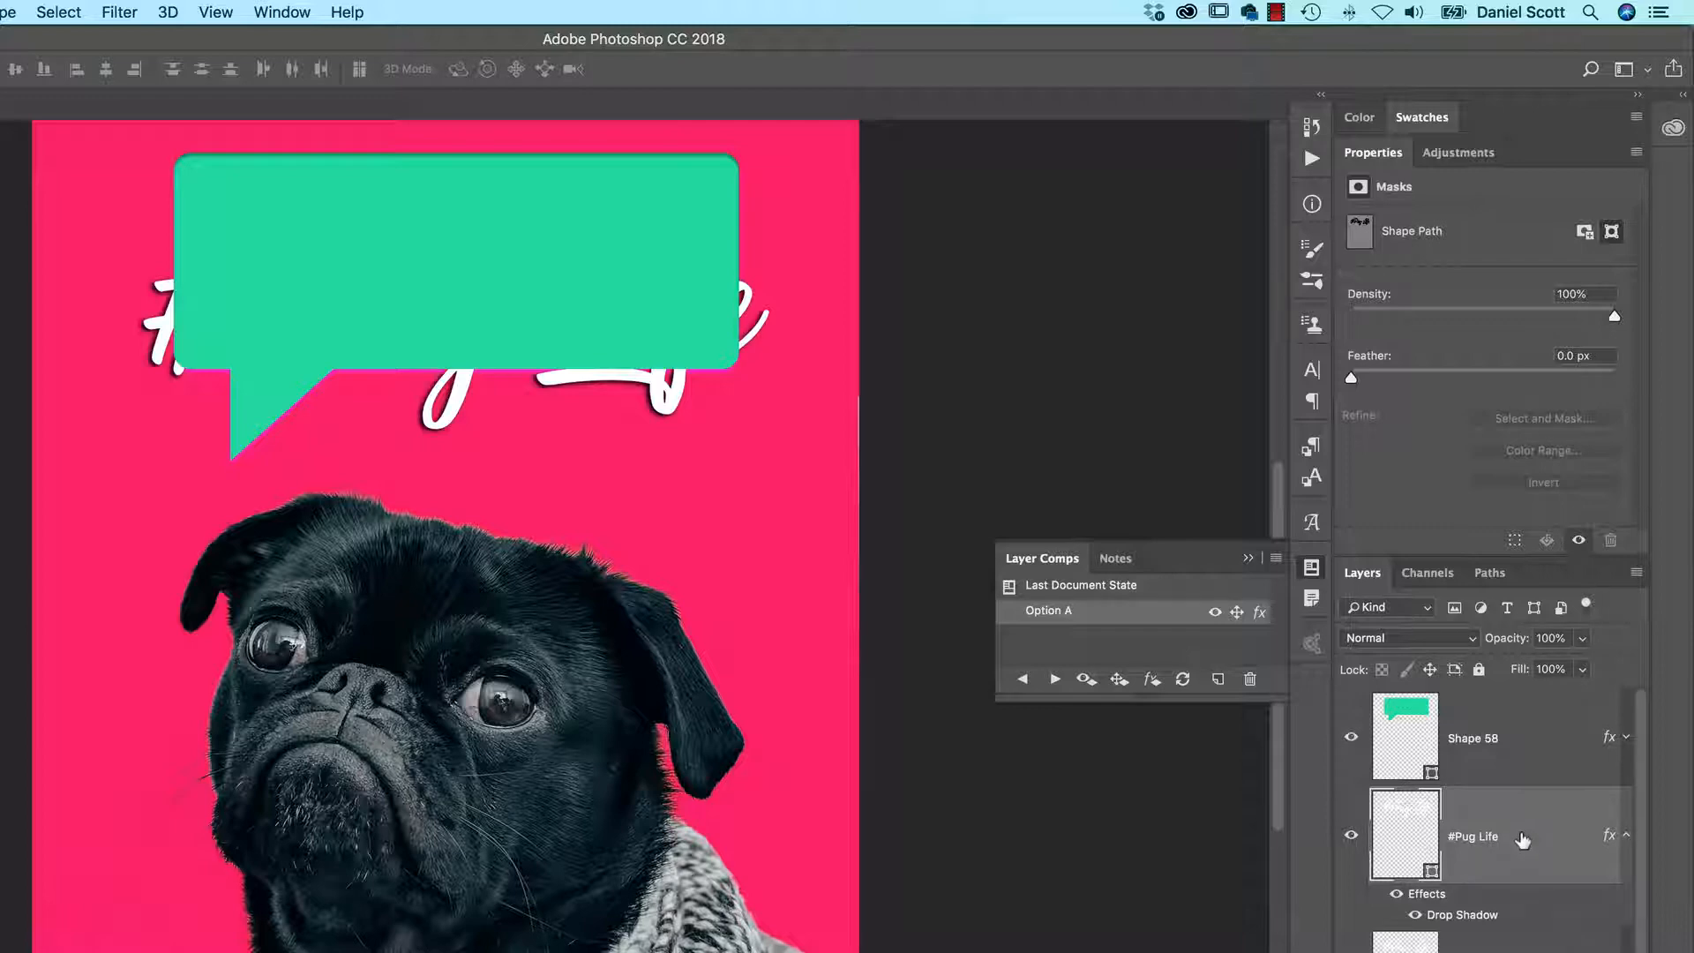
{"action": "left_click_drag", "start_coordinate": [1523, 840], "coordinate": [1491, 693]}
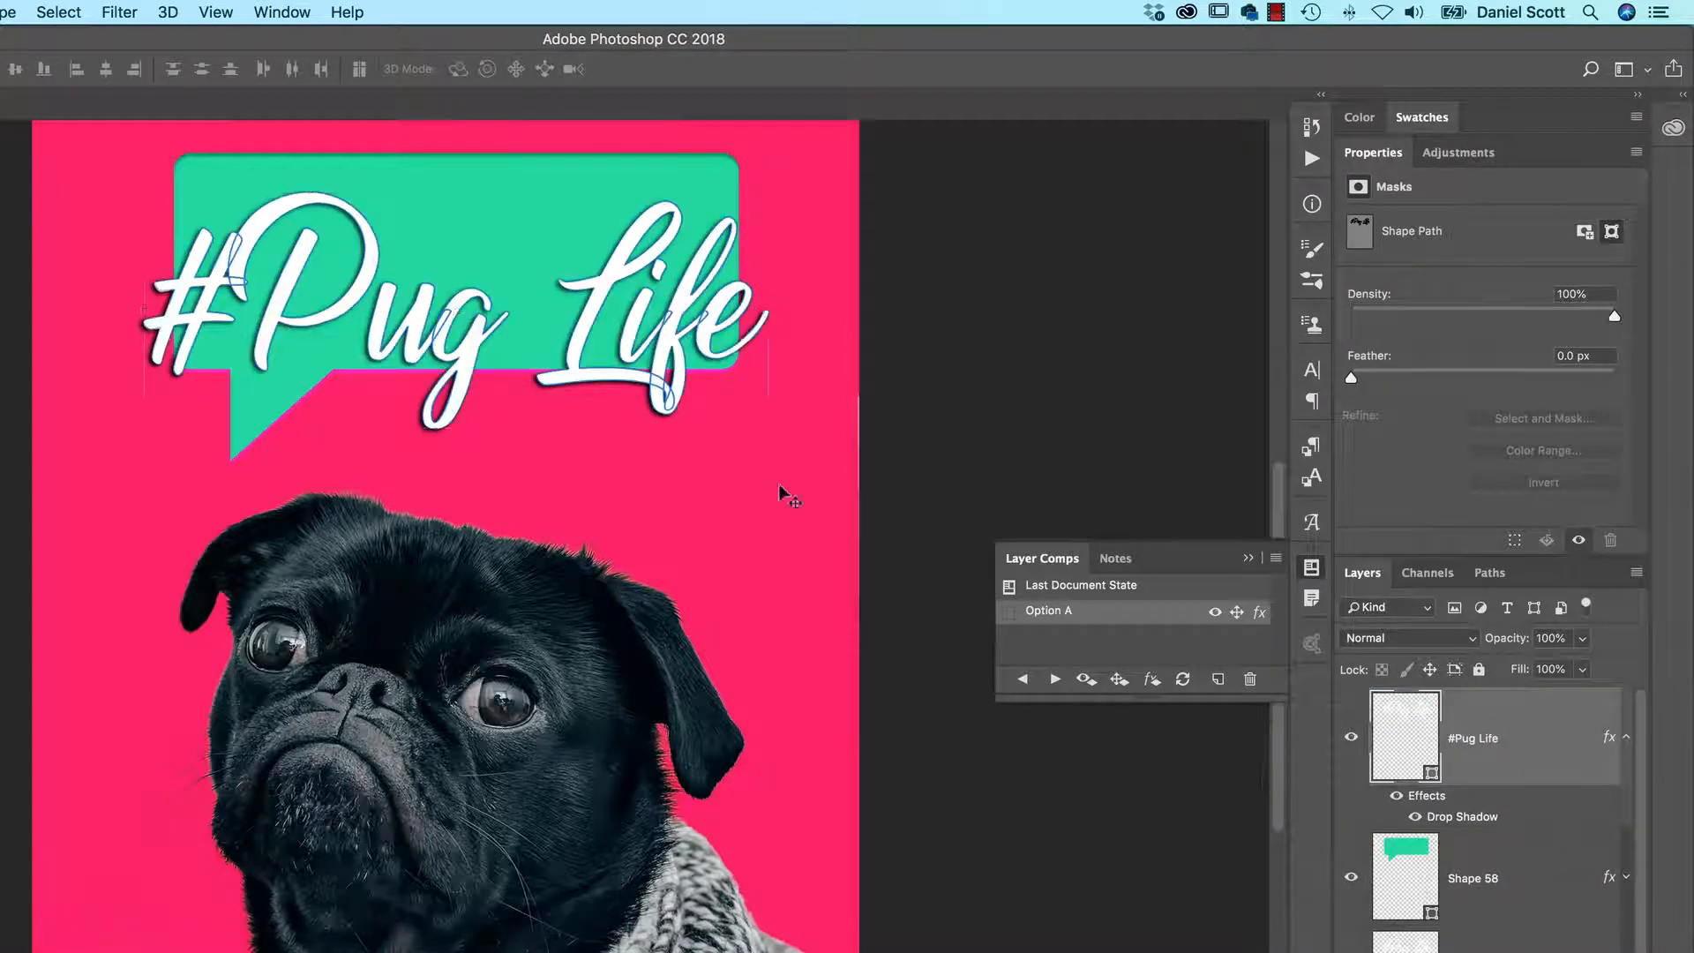
Scale the duplicated #Pug Life text to about 70%, position it inside the speech bubble, and hide the original #Pug Life layer
{"action": "key", "text": "super+t"}
{"action": "left_click_drag", "start_coordinate": [767, 190], "coordinate": [675, 237]}
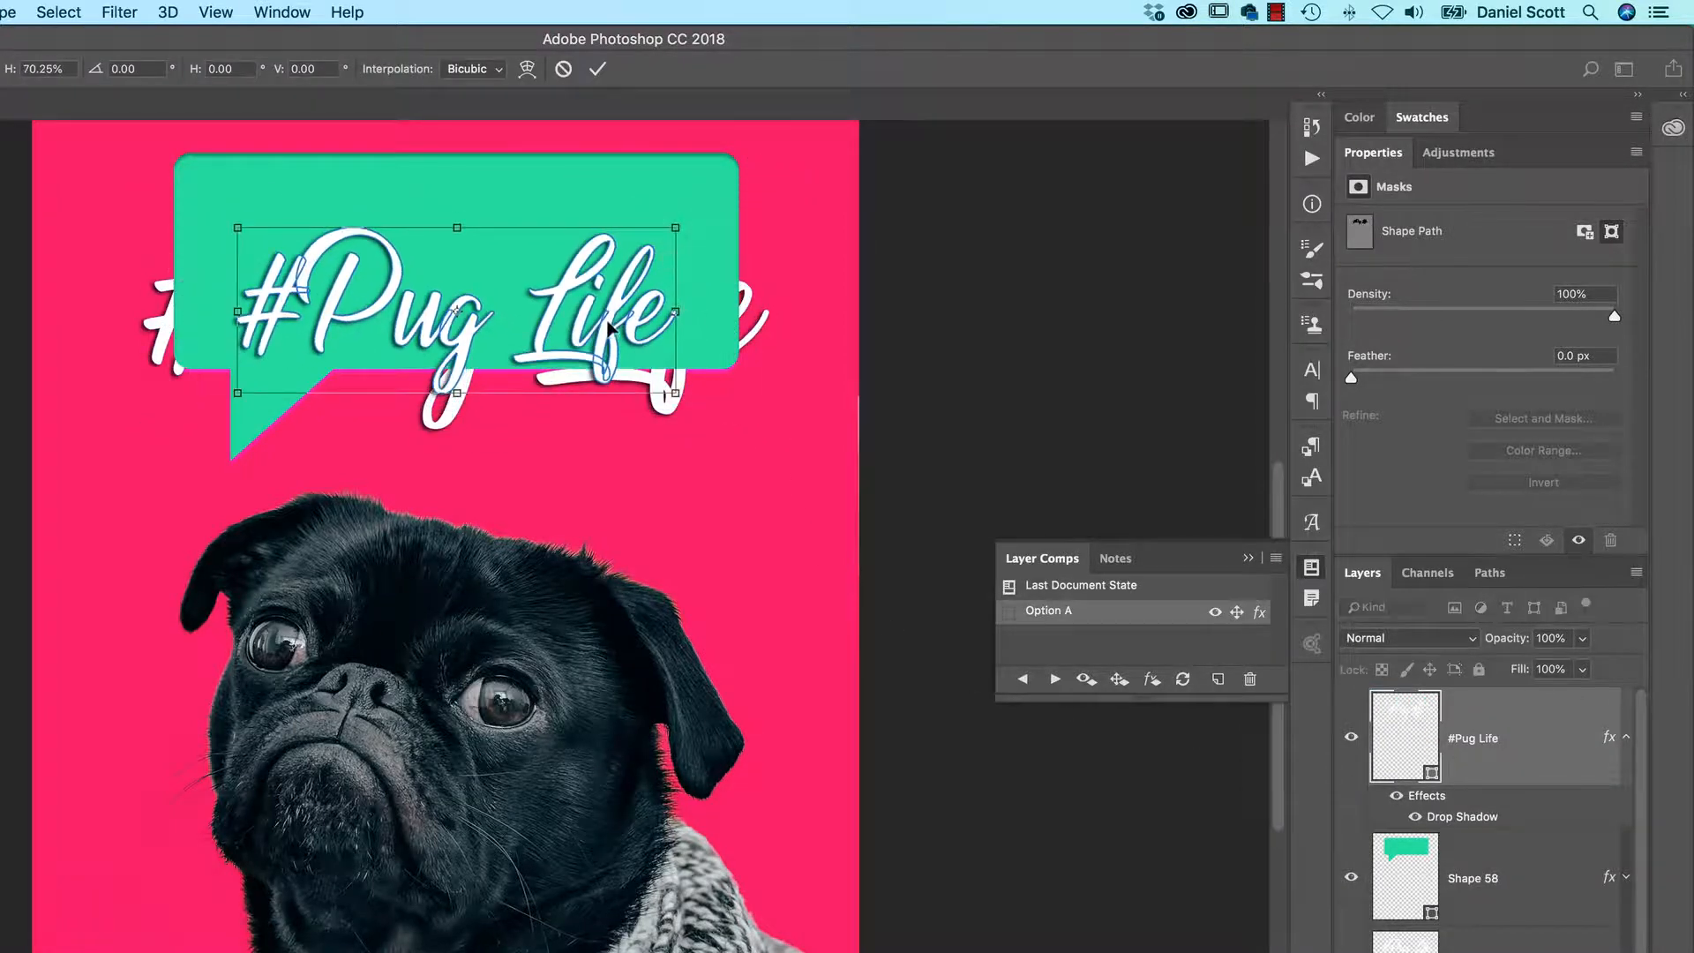
{"action": "left_click_drag", "start_coordinate": [602, 323], "coordinate": [601, 279]}
{"action": "key", "text": "Return"}
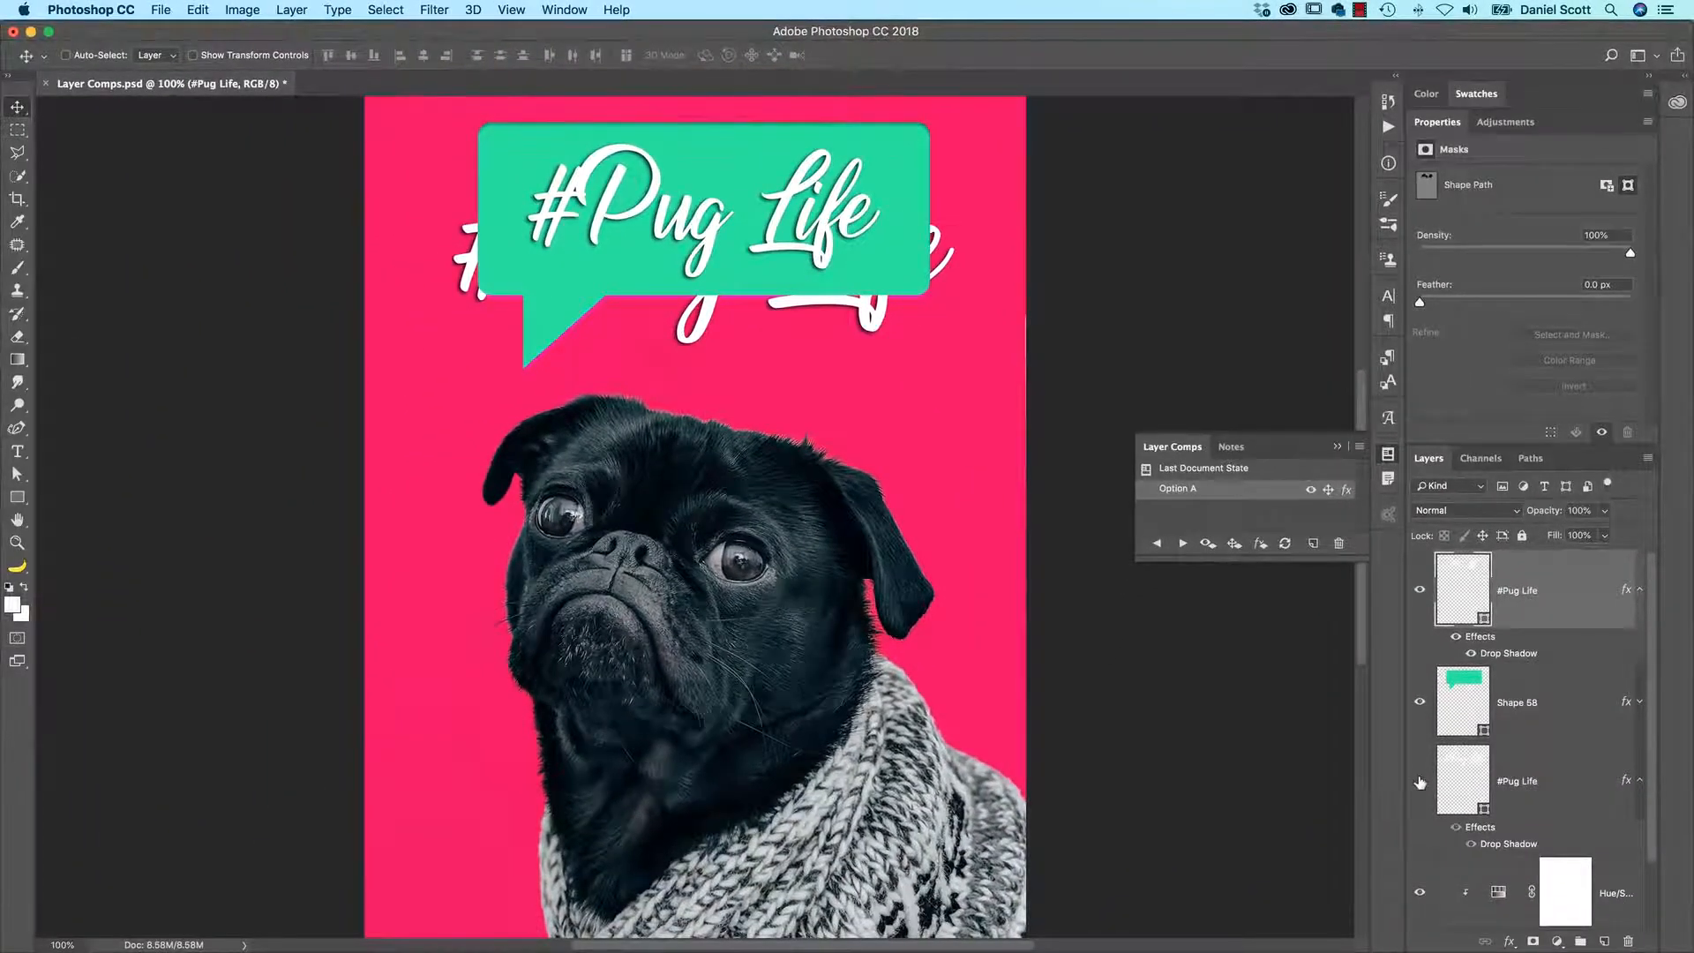
{"action": "left_click", "coordinate": [1420, 783]}
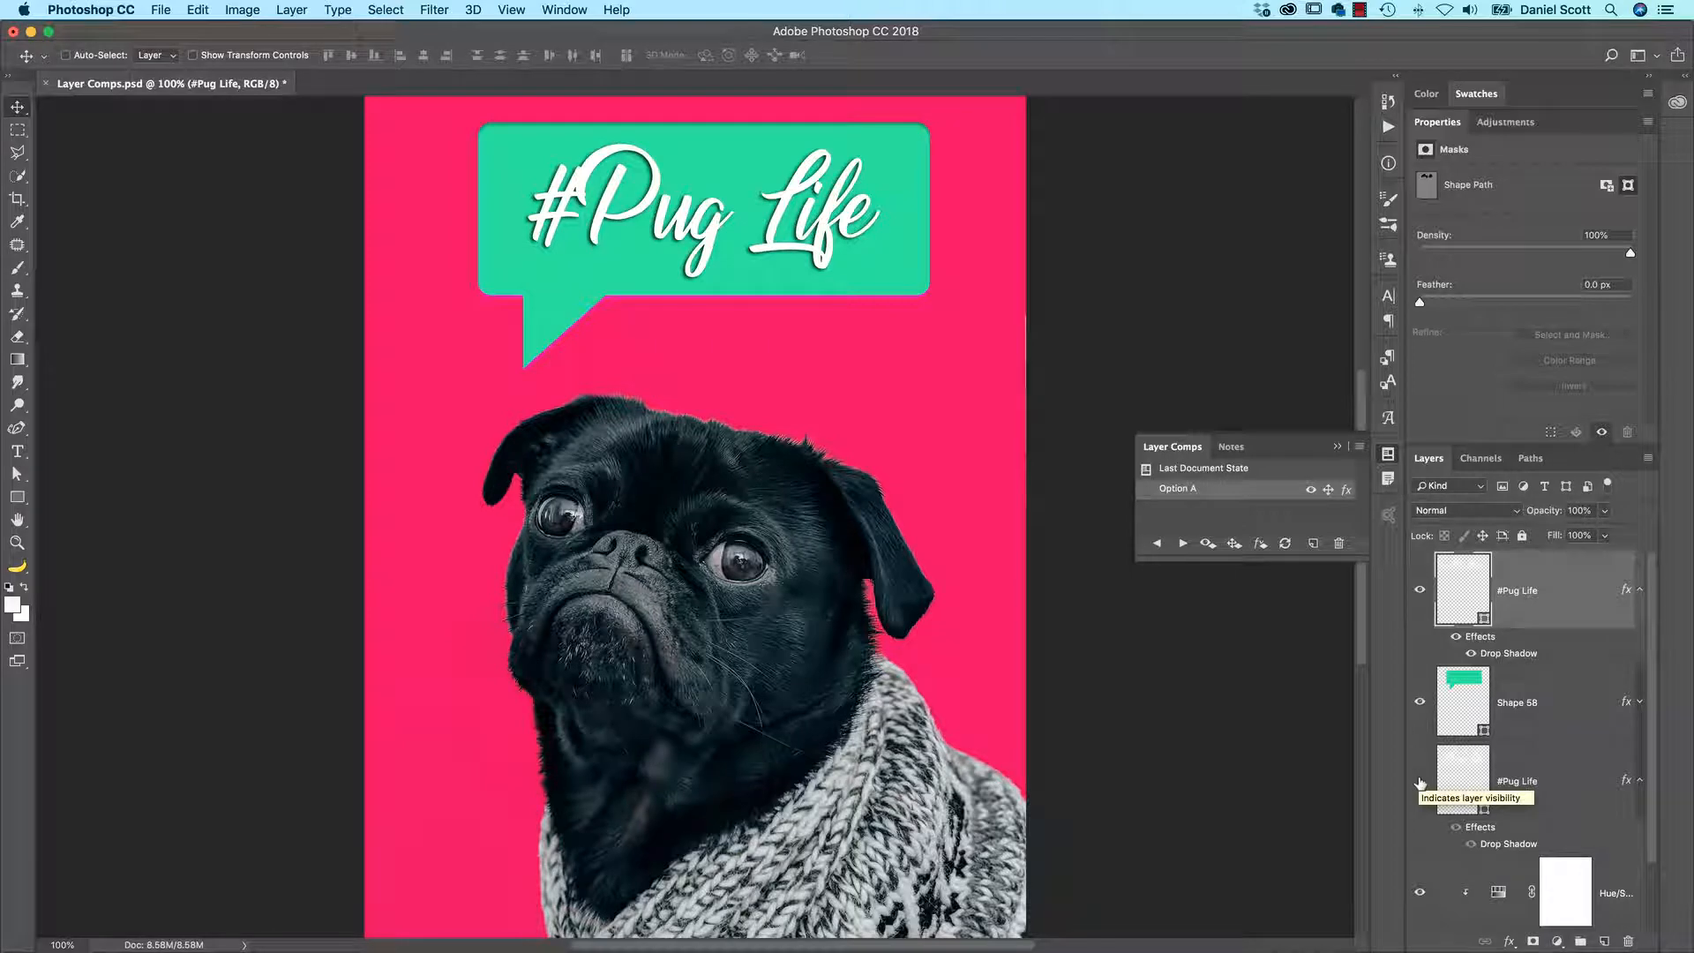
Save the speech bubble design as a layer comp named Option B with visibility, position and appearance included
{"action": "left_click", "coordinate": [1313, 545]}
{"action": "type", "text": "Op"}
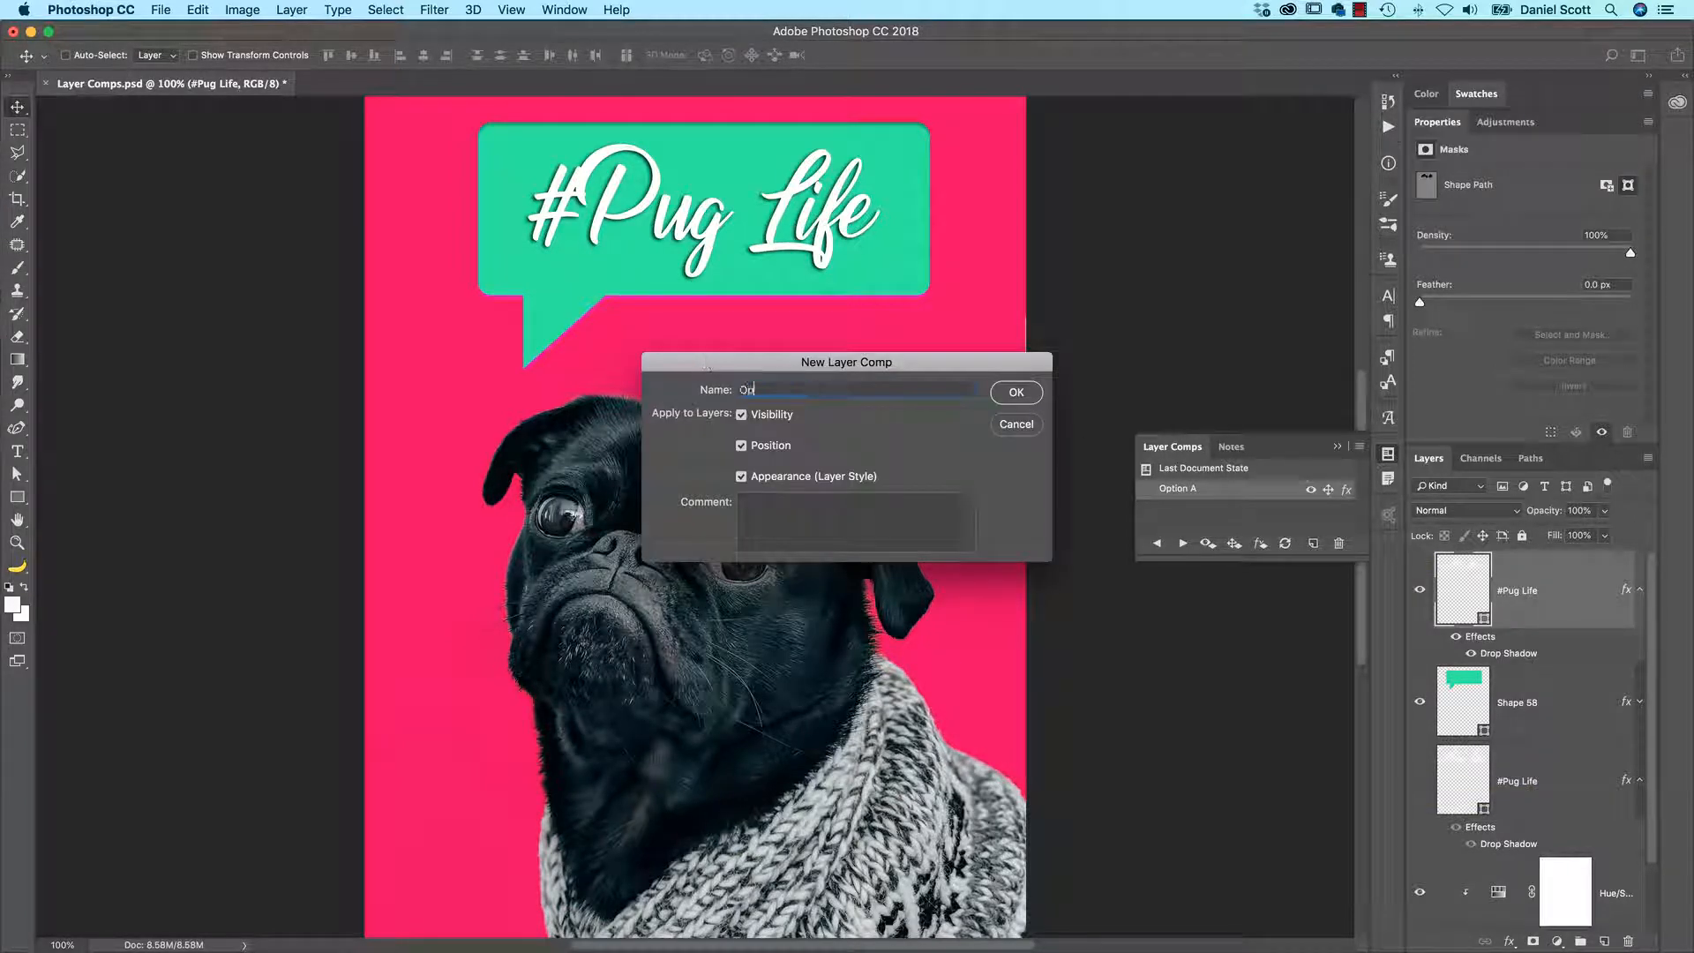
{"action": "type", "text": "tion B"}
{"action": "left_click", "coordinate": [1016, 392]}
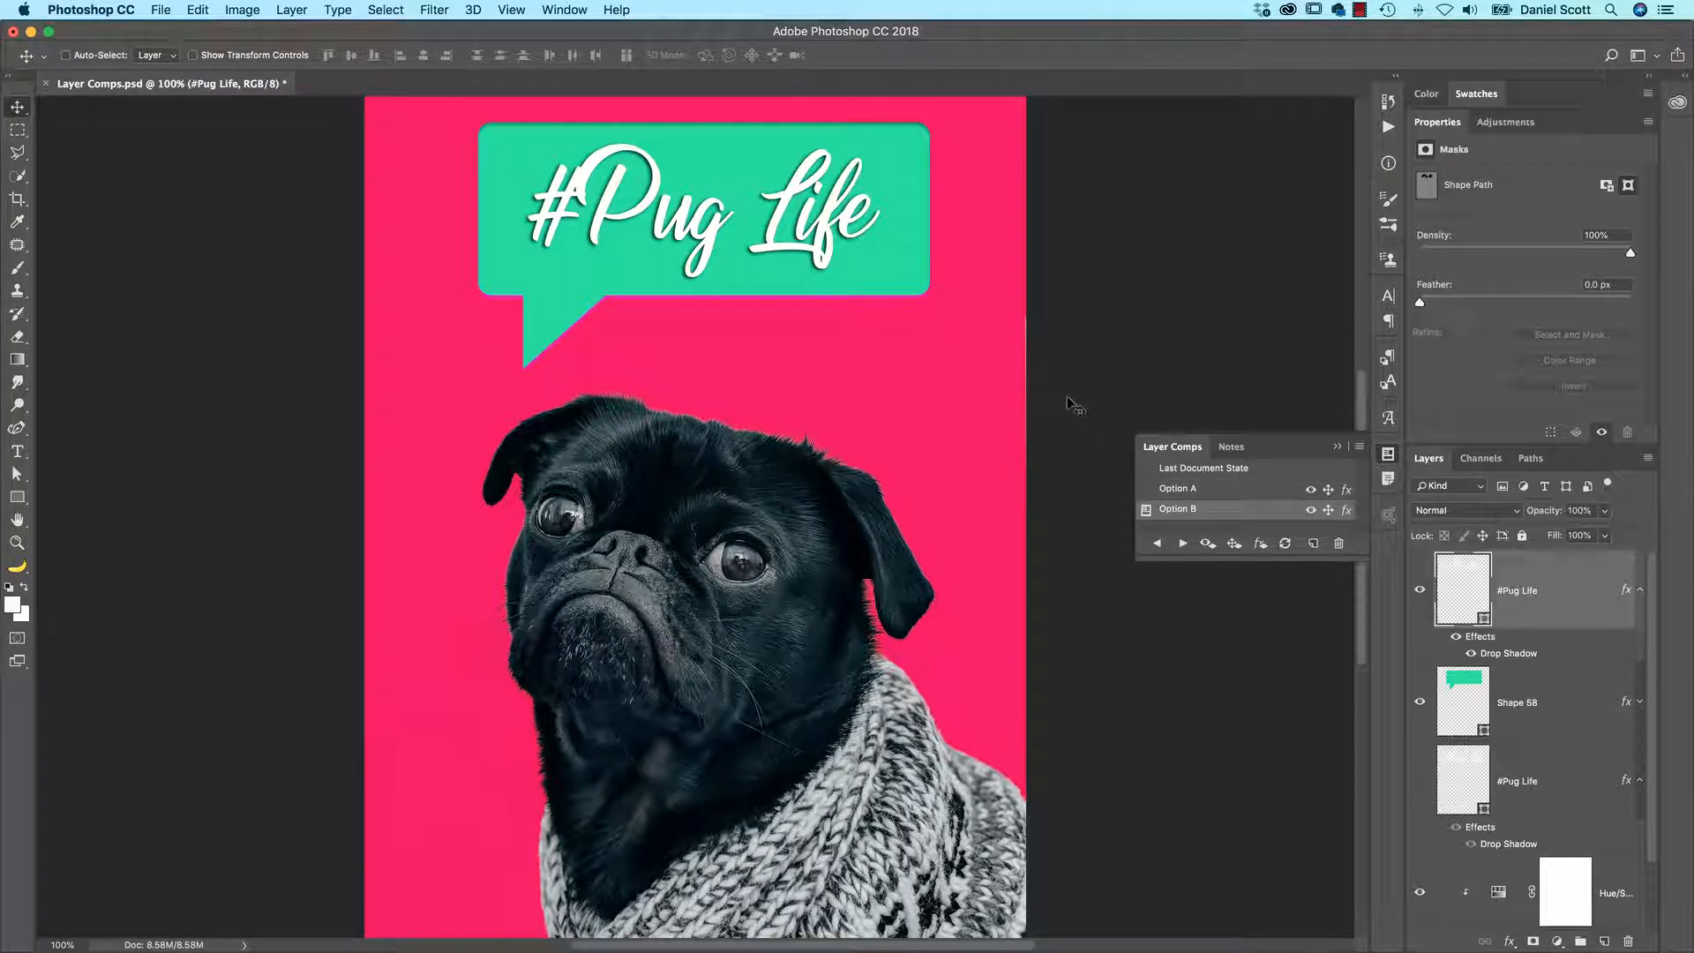
Switch repeatedly between the saved Option A and Option B layer comps, finishing on Option B
{"action": "left_click", "coordinate": [1145, 490]}
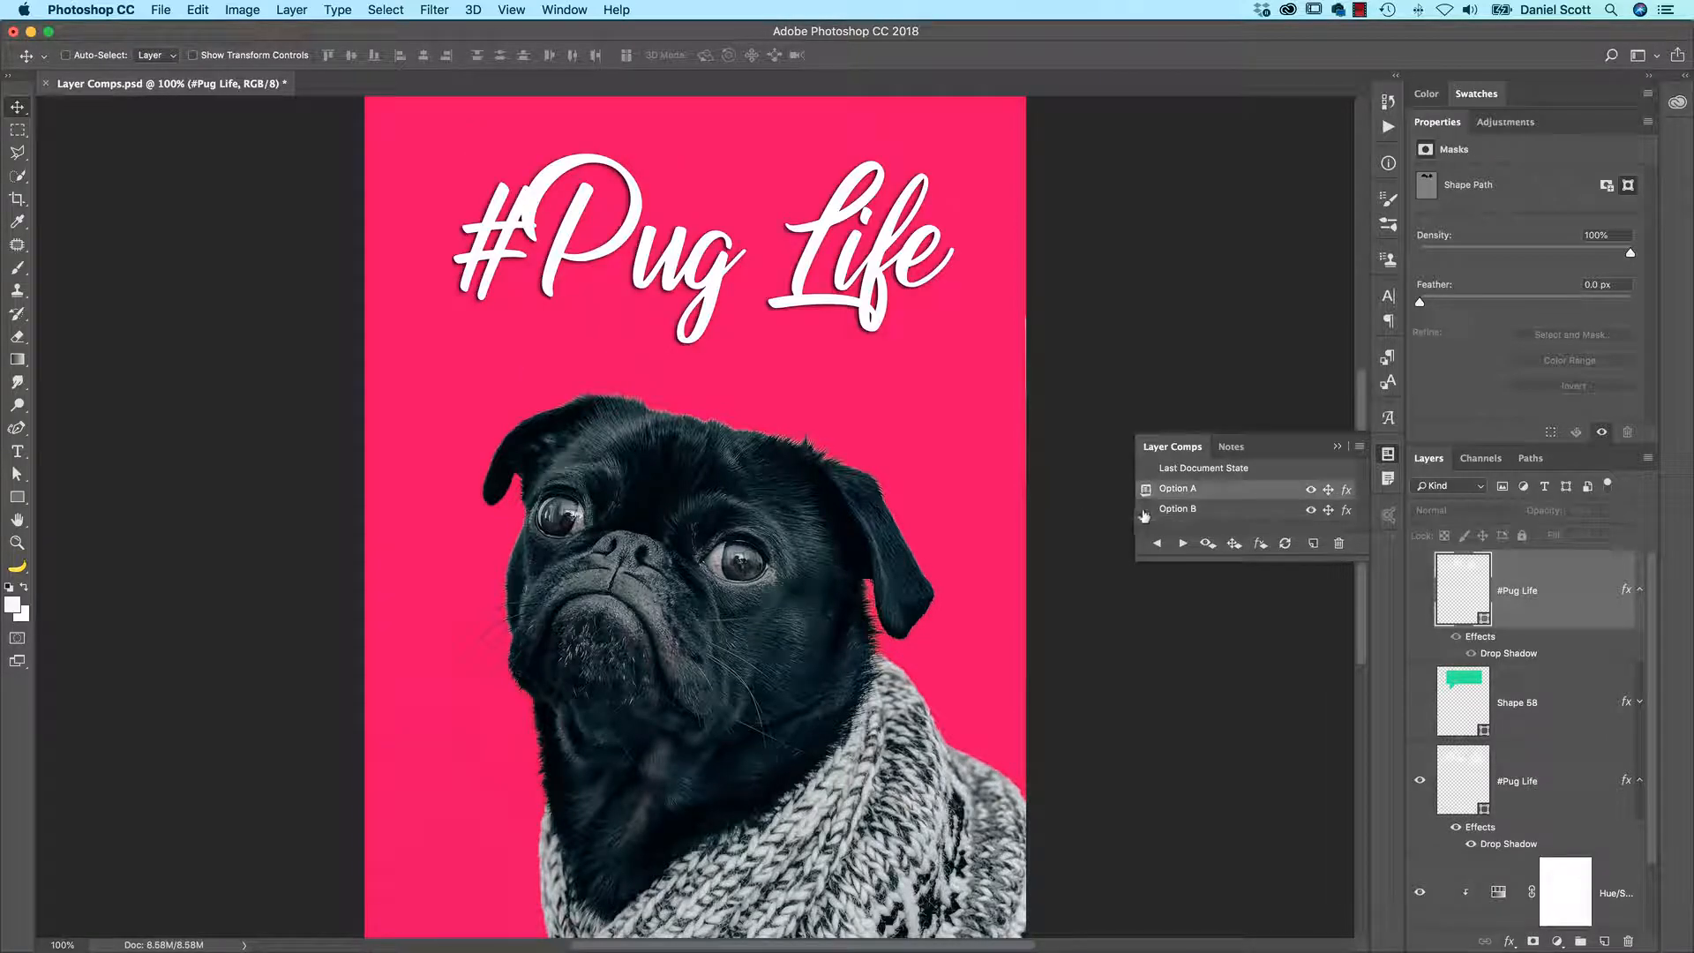
{"action": "left_click", "coordinate": [1144, 510]}
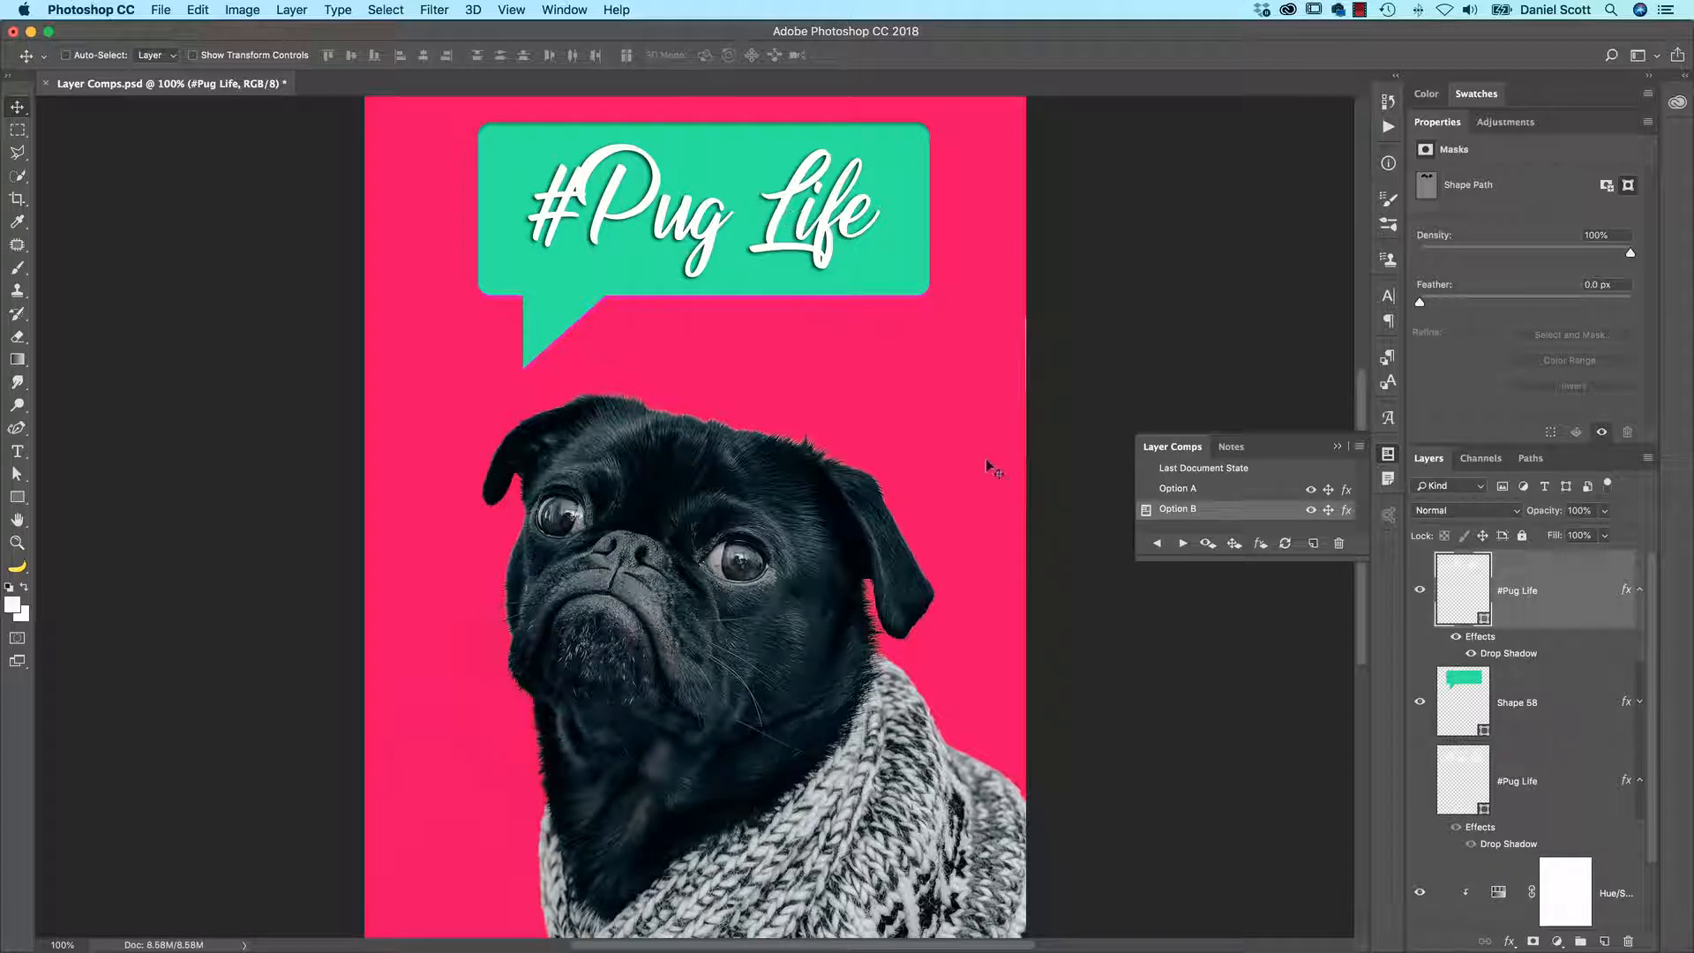
{"action": "left_click", "coordinate": [1165, 489]}
{"action": "left_click", "coordinate": [1145, 489]}
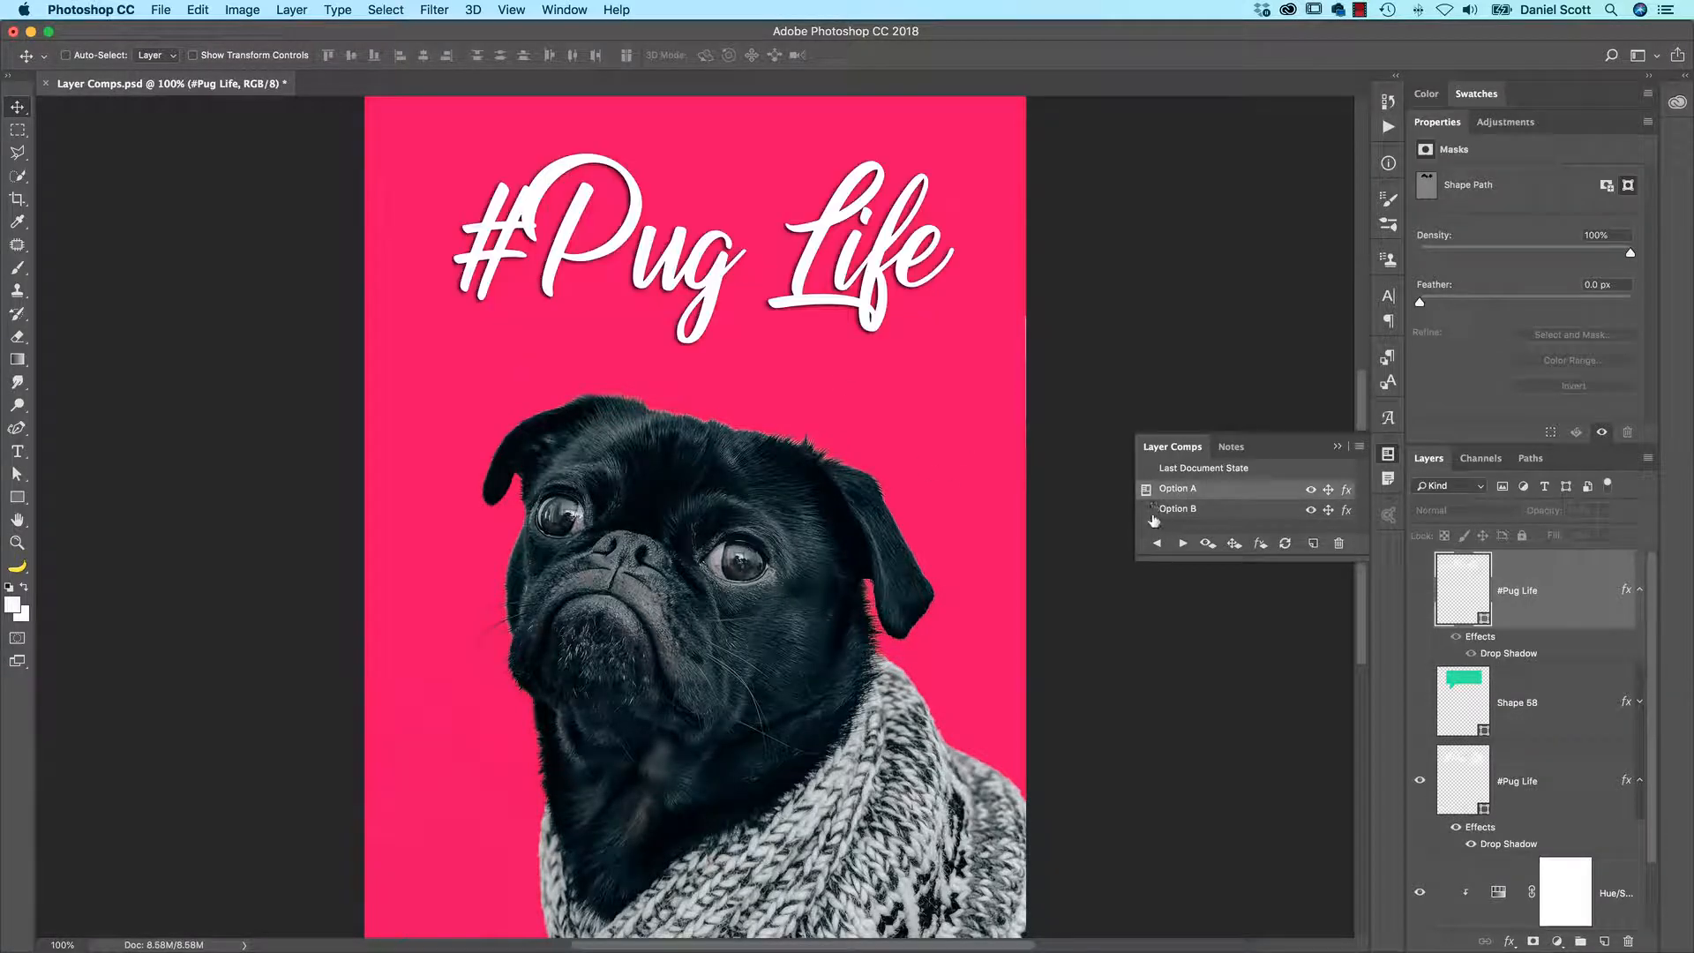
{"action": "left_click", "coordinate": [1146, 510]}
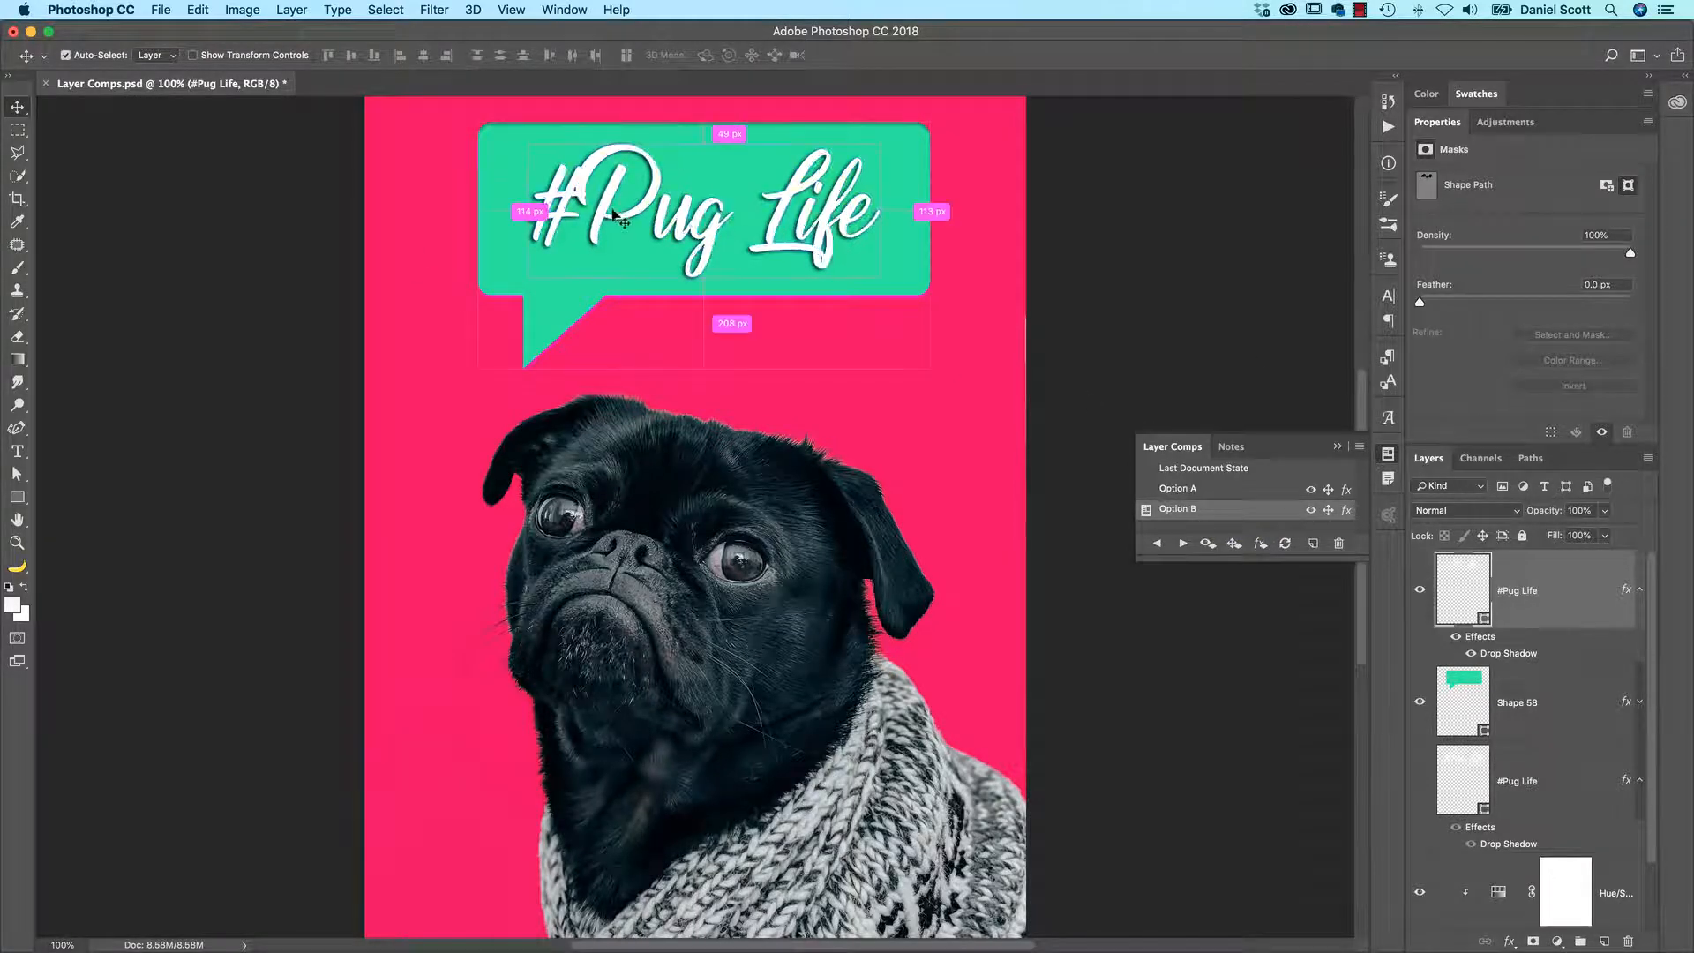
Scale the #Pug Life text in the speech bubble to about 86% and shift it left within the bubble
{"action": "left_click", "coordinate": [660, 180], "text": "super"}
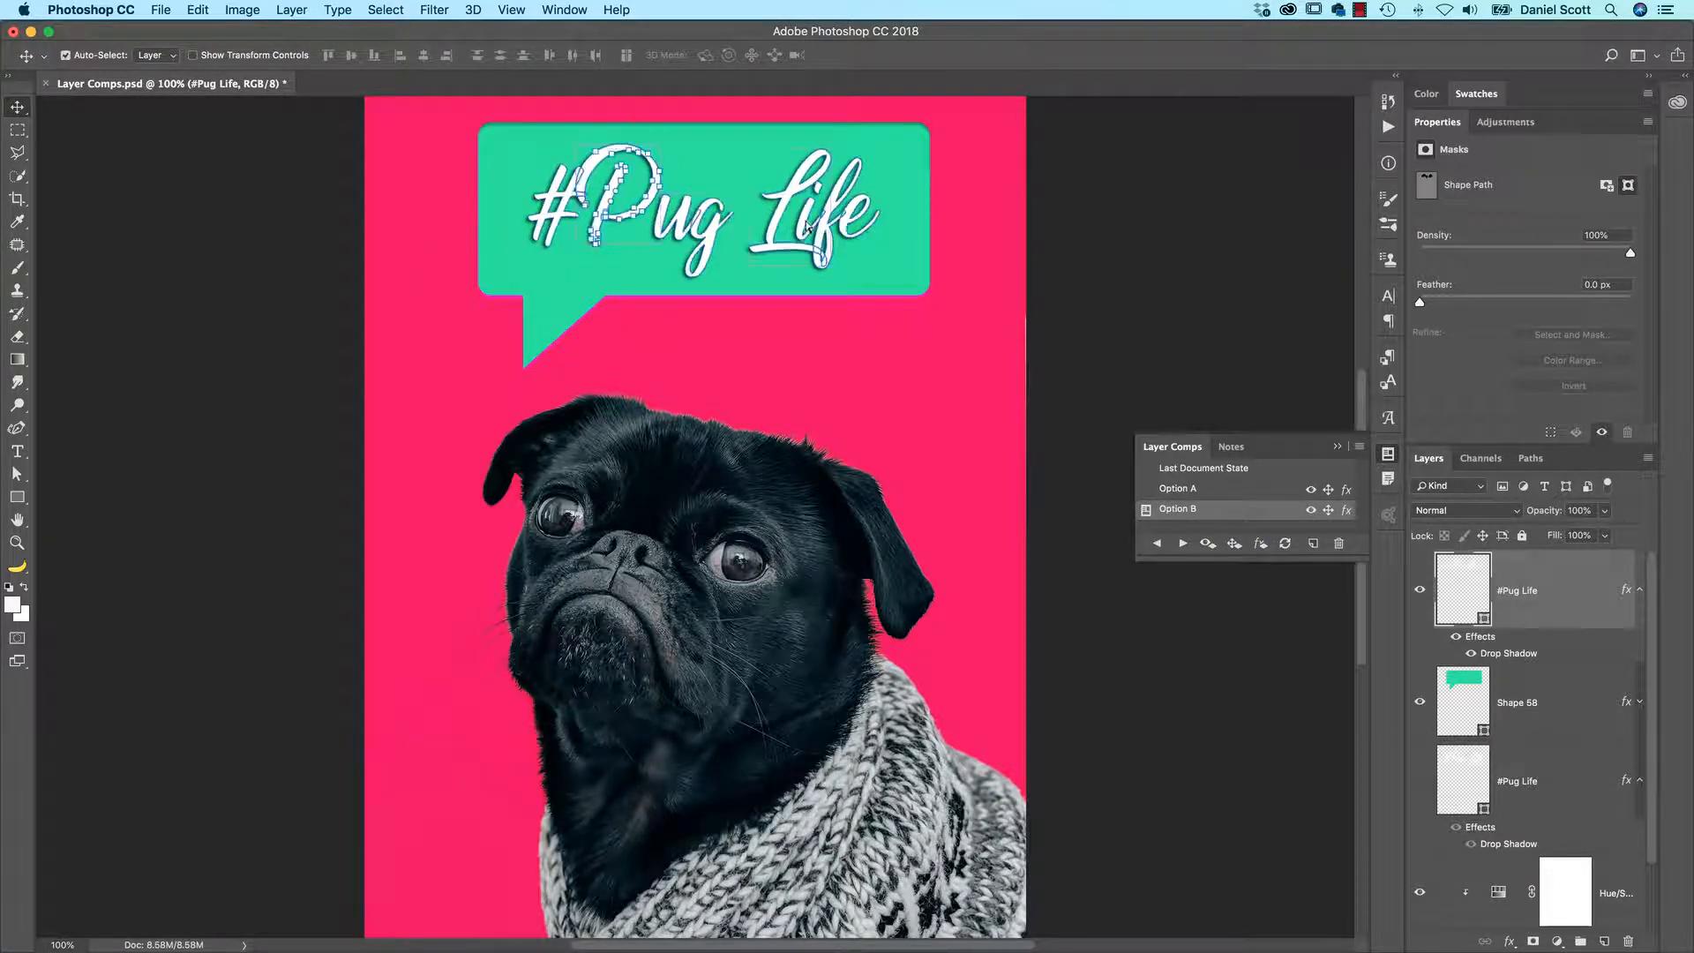
{"action": "key", "text": "super+t"}
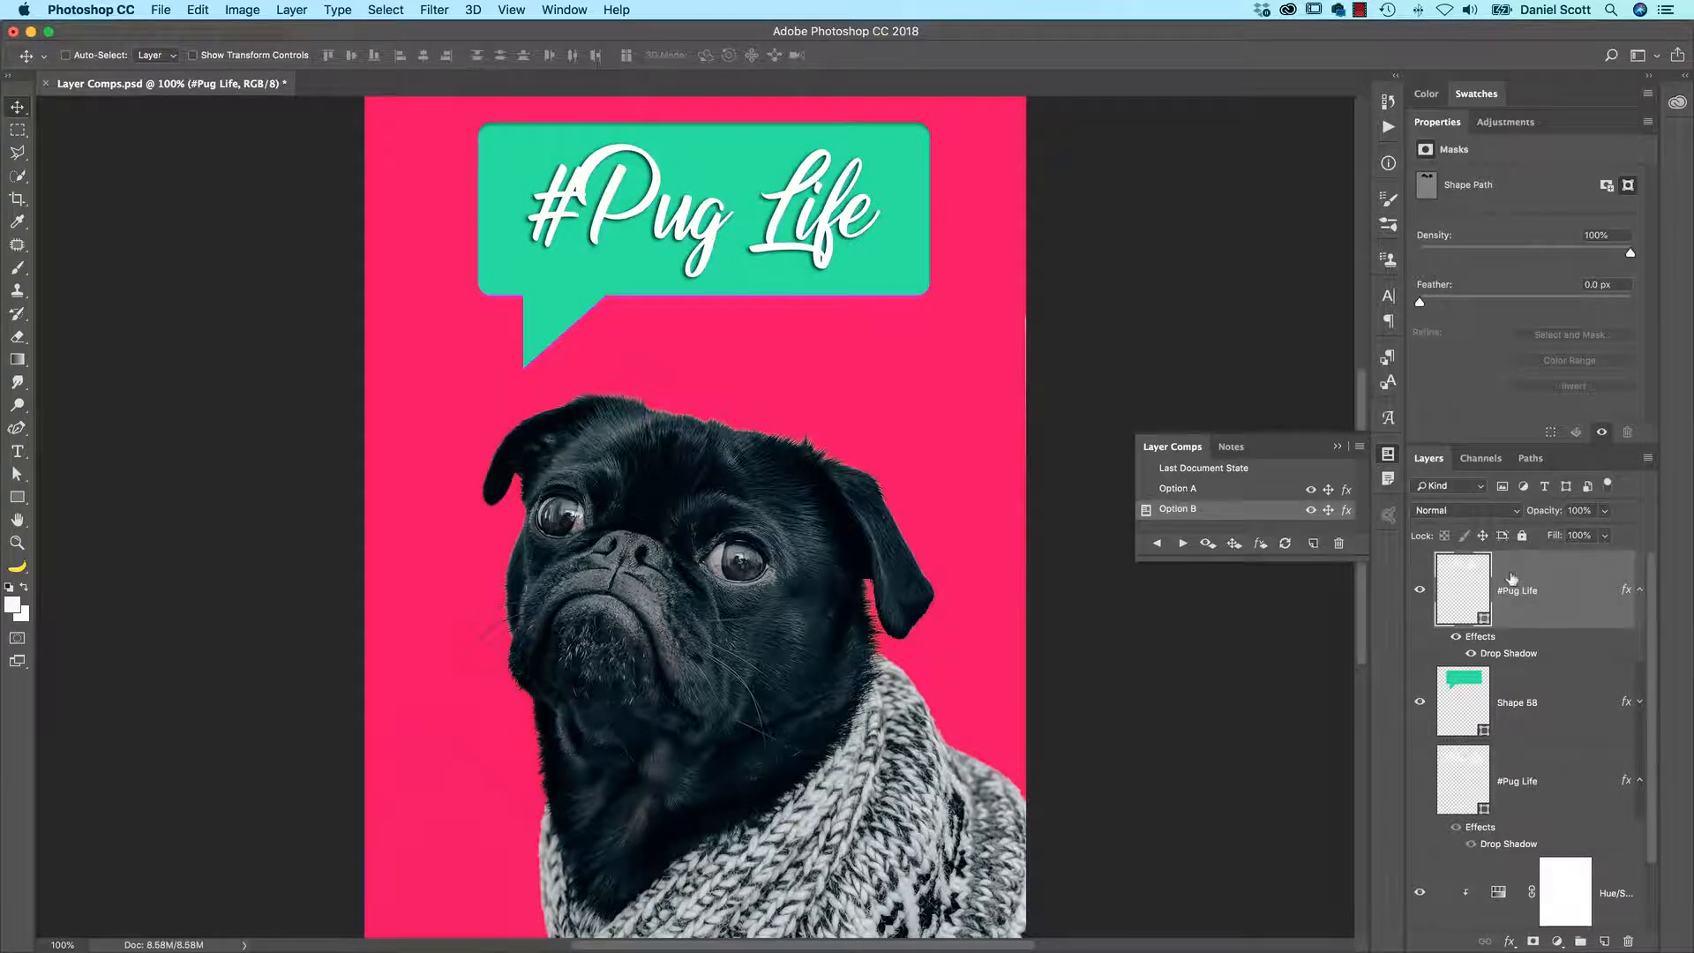
{"action": "left_click_drag", "start_coordinate": [871, 148], "coordinate": [862, 156]}
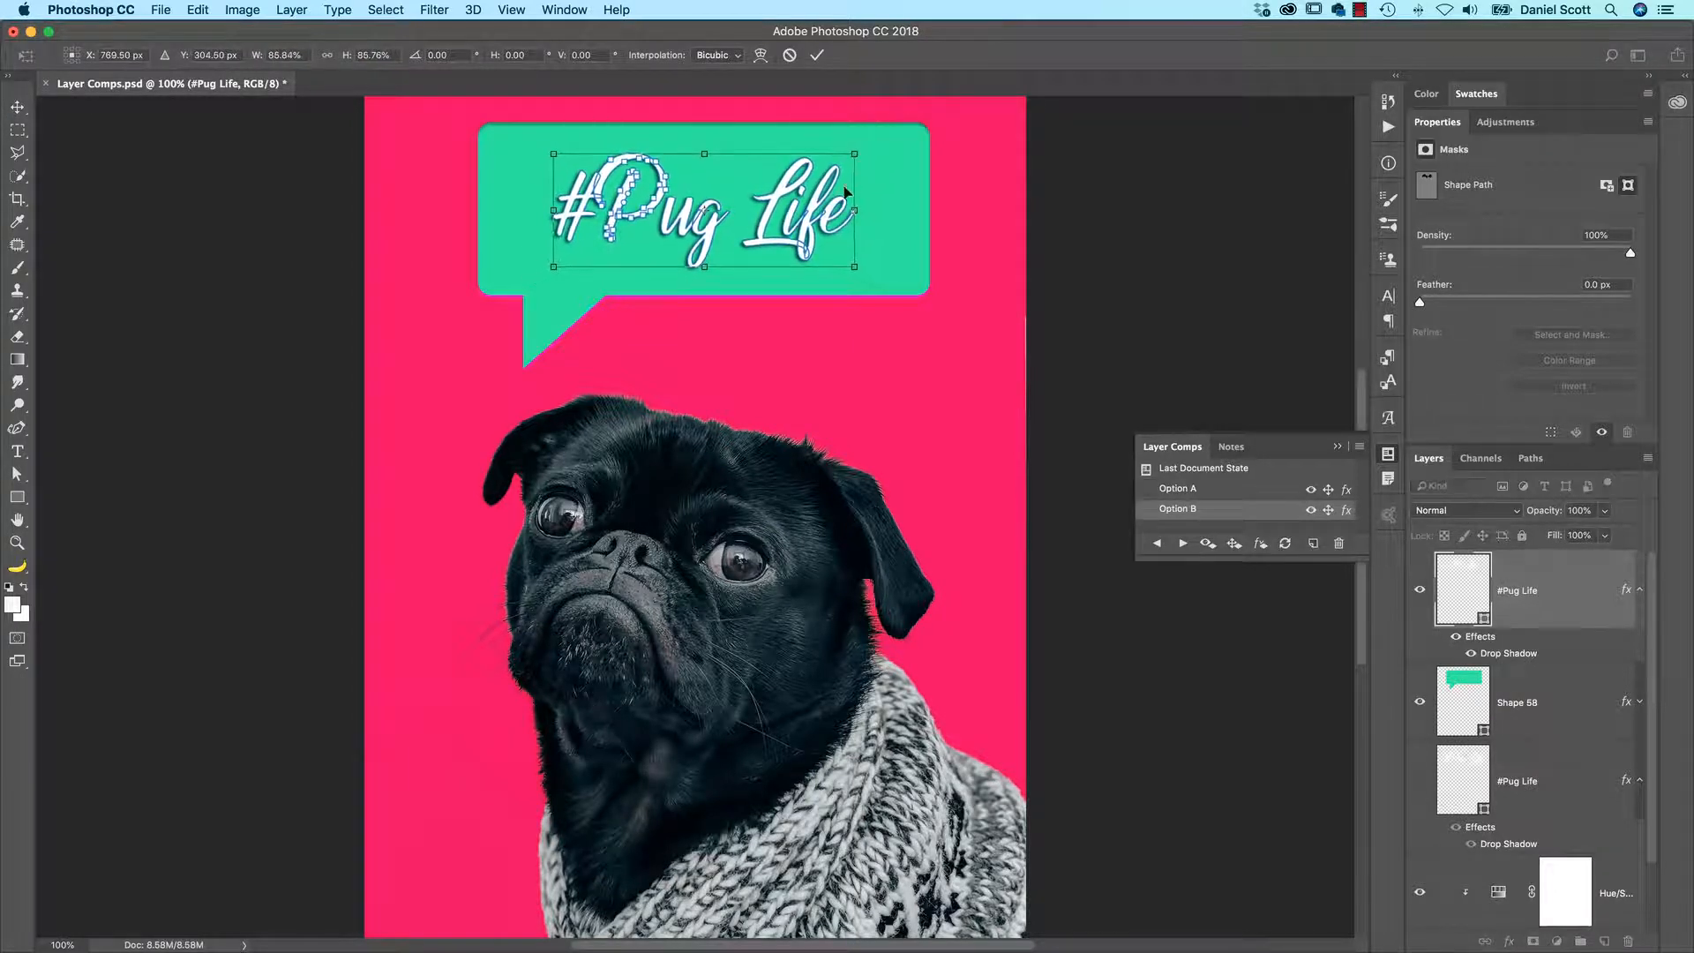
{"action": "key", "text": "Return"}
{"action": "left_click_drag", "start_coordinate": [864, 239], "coordinate": [784, 239]}
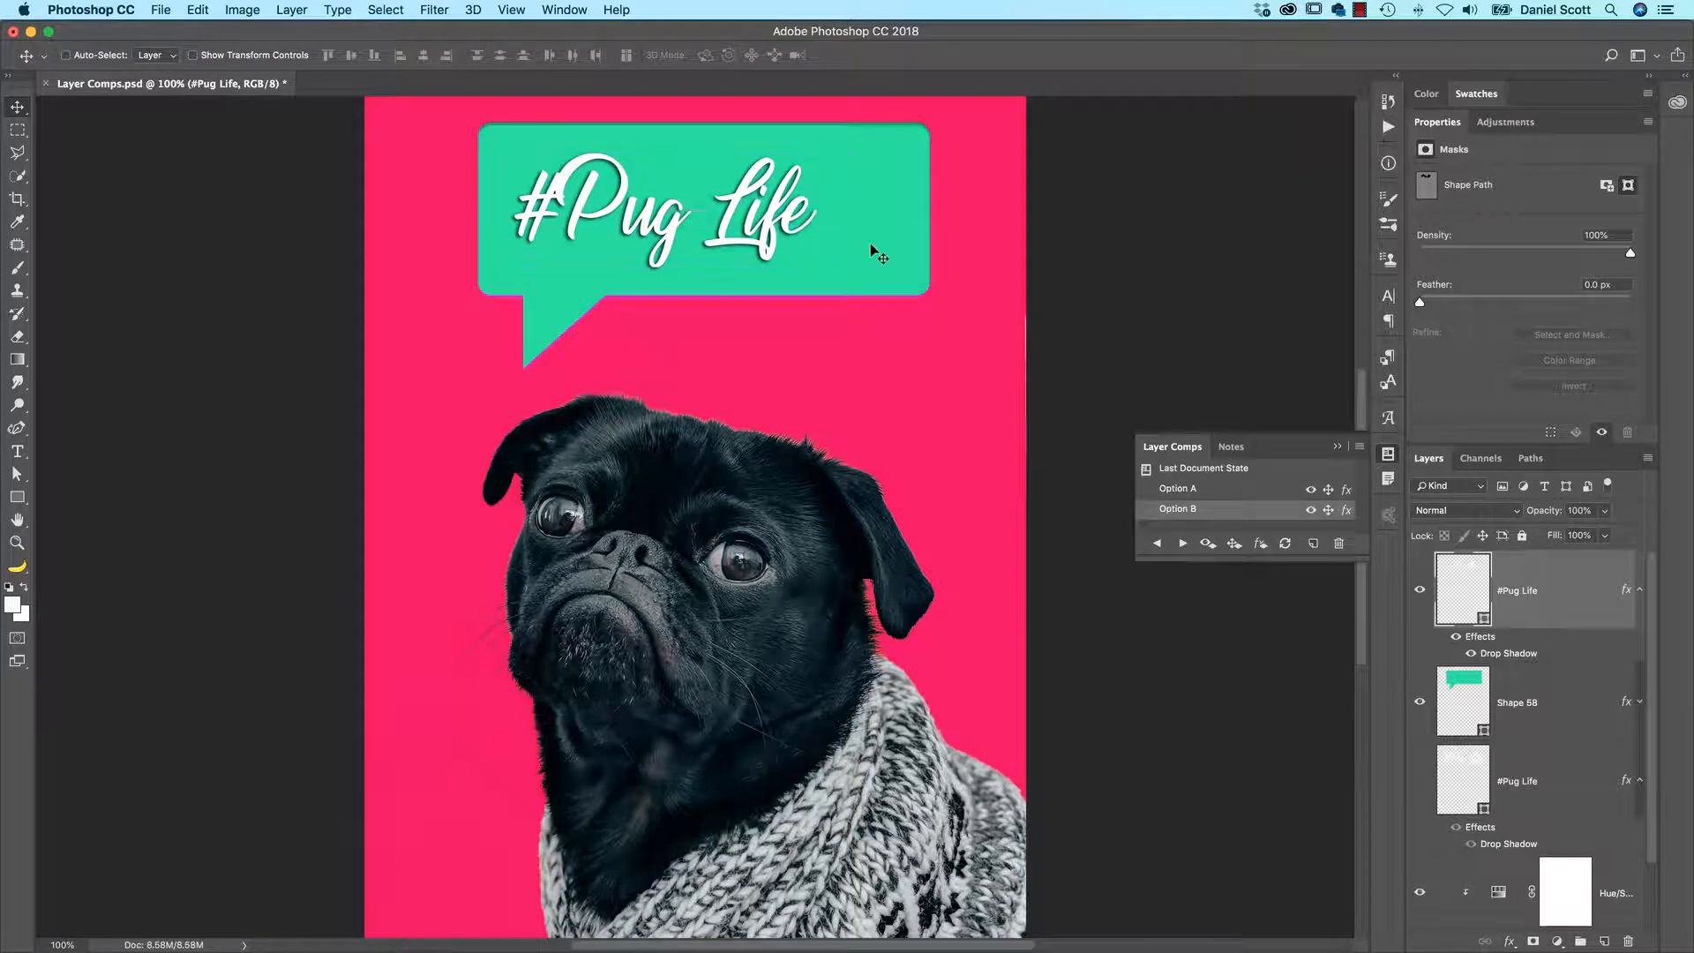
Scale the Shape 58 speech bubble to about 91% and move it up slightly to surround the text
{"action": "left_click", "coordinate": [874, 251], "text": "super"}
{"action": "key", "text": "super+t"}
{"action": "left_click_drag", "start_coordinate": [925, 124], "coordinate": [883, 146]}
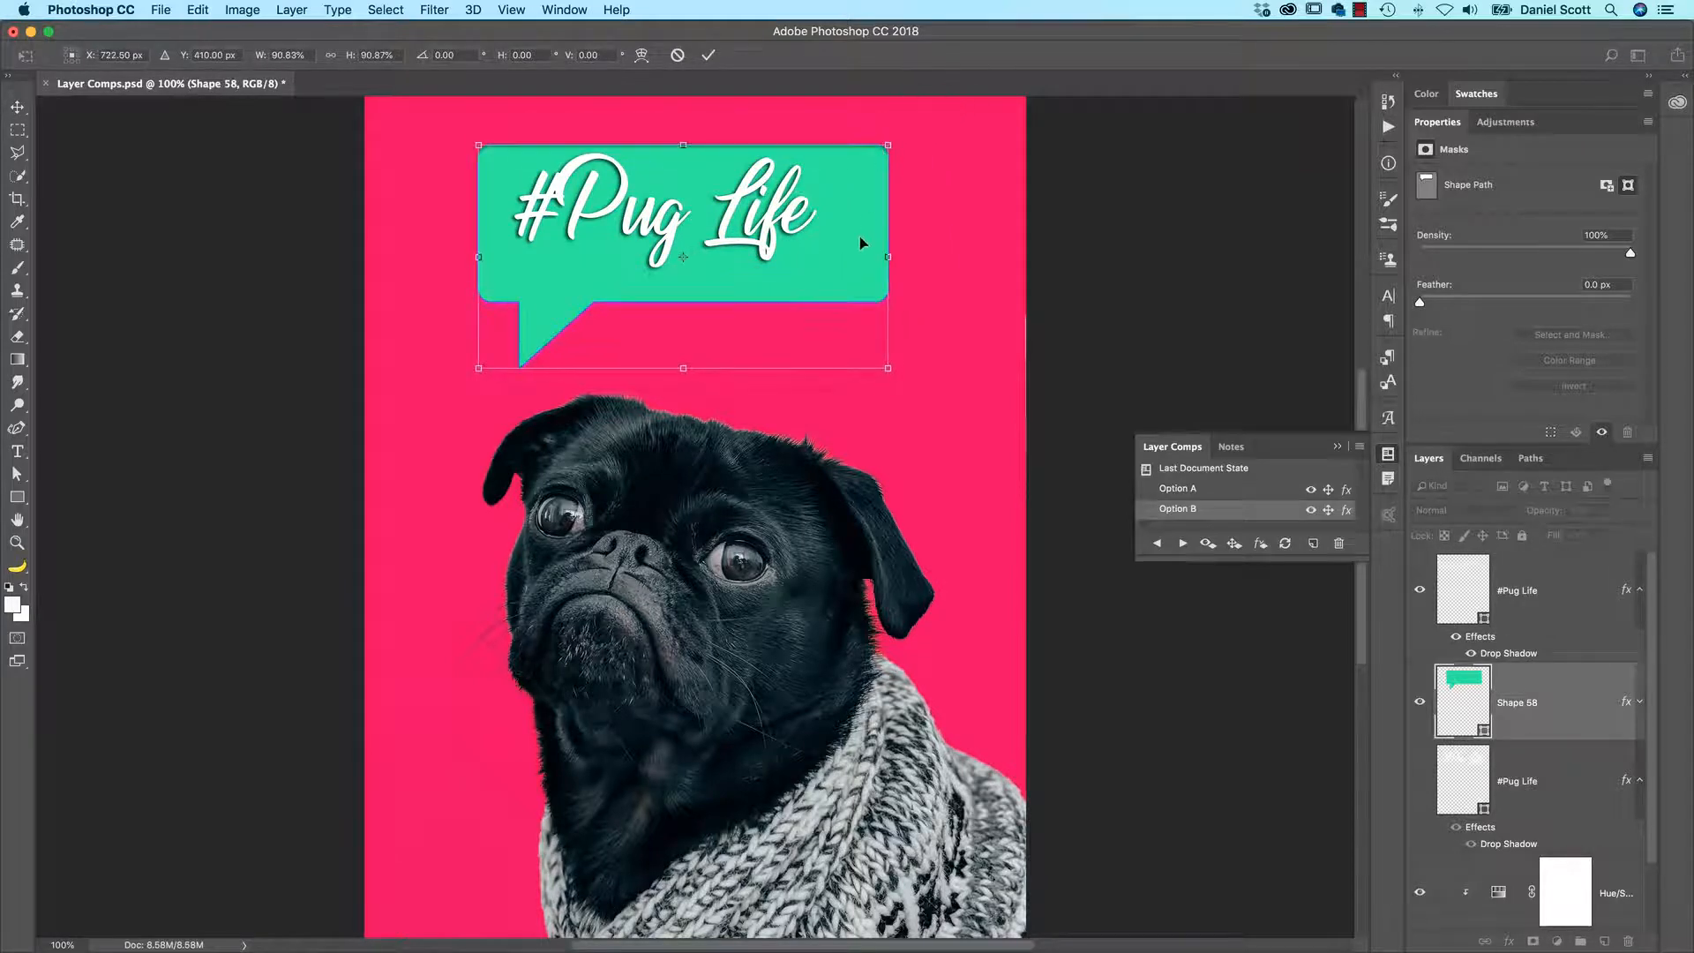
{"action": "left_click_drag", "start_coordinate": [860, 241], "coordinate": [860, 225]}
{"action": "key", "text": "Return"}
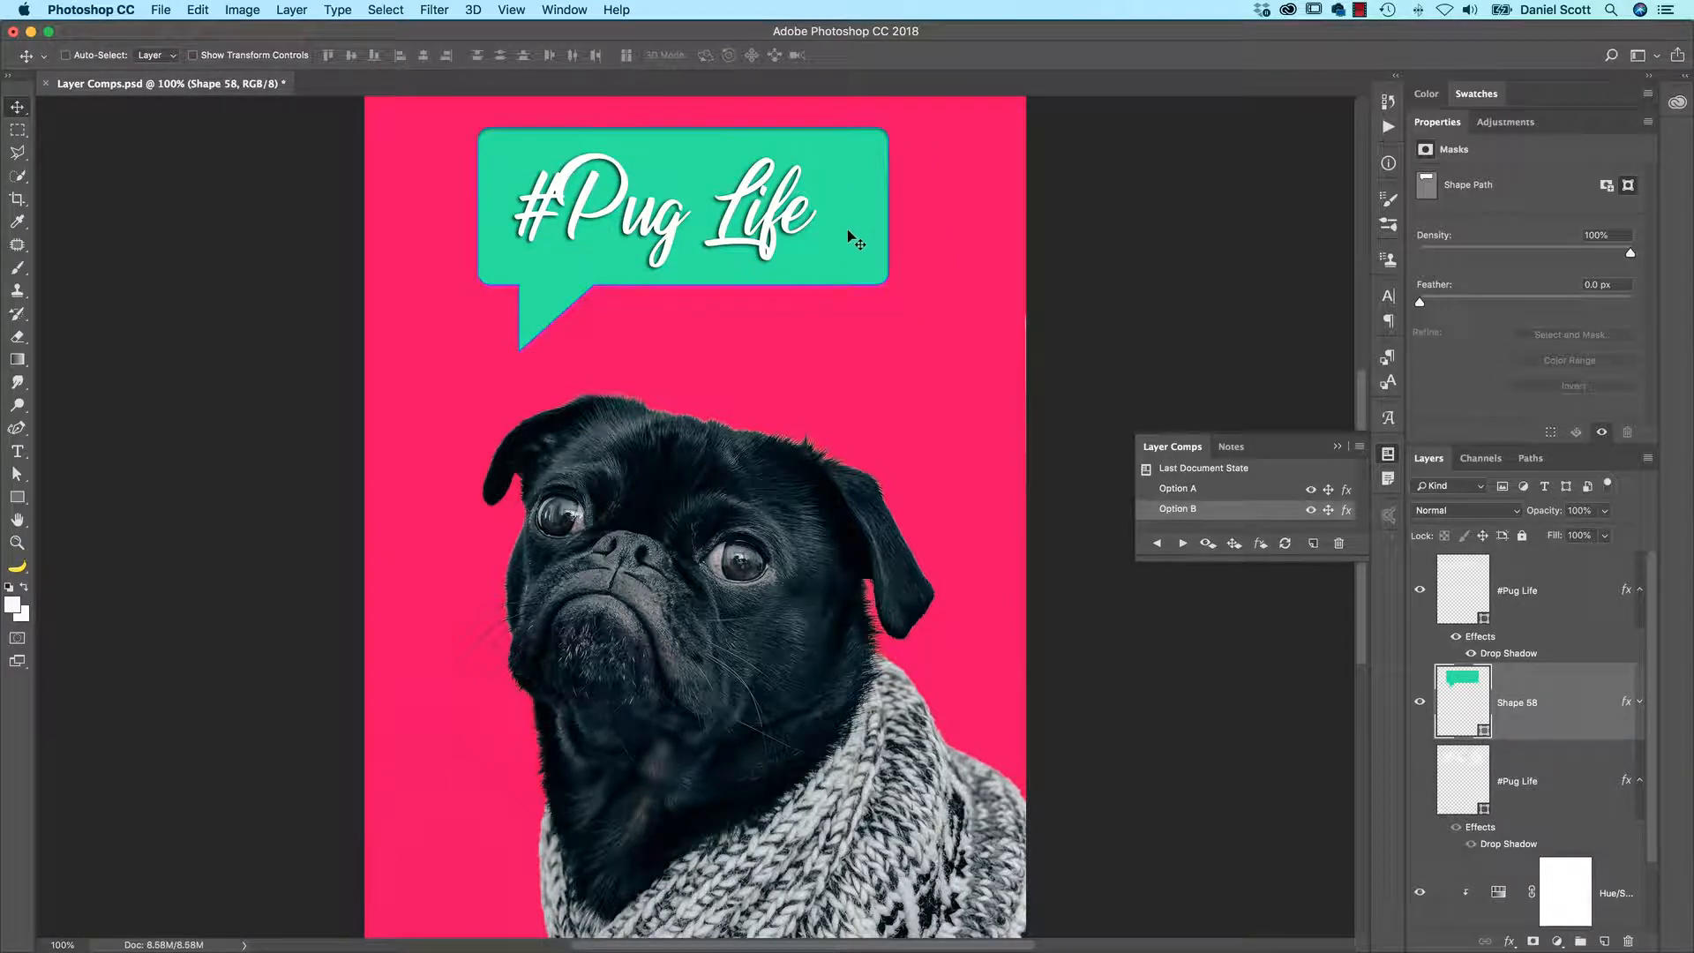
Update the Option B layer comp with the resized text and bubble, and cycle through the layer comps to compare them
{"action": "left_click", "coordinate": [1286, 546]}
{"action": "left_click", "coordinate": [1189, 491]}
{"action": "left_click", "coordinate": [1145, 489]}
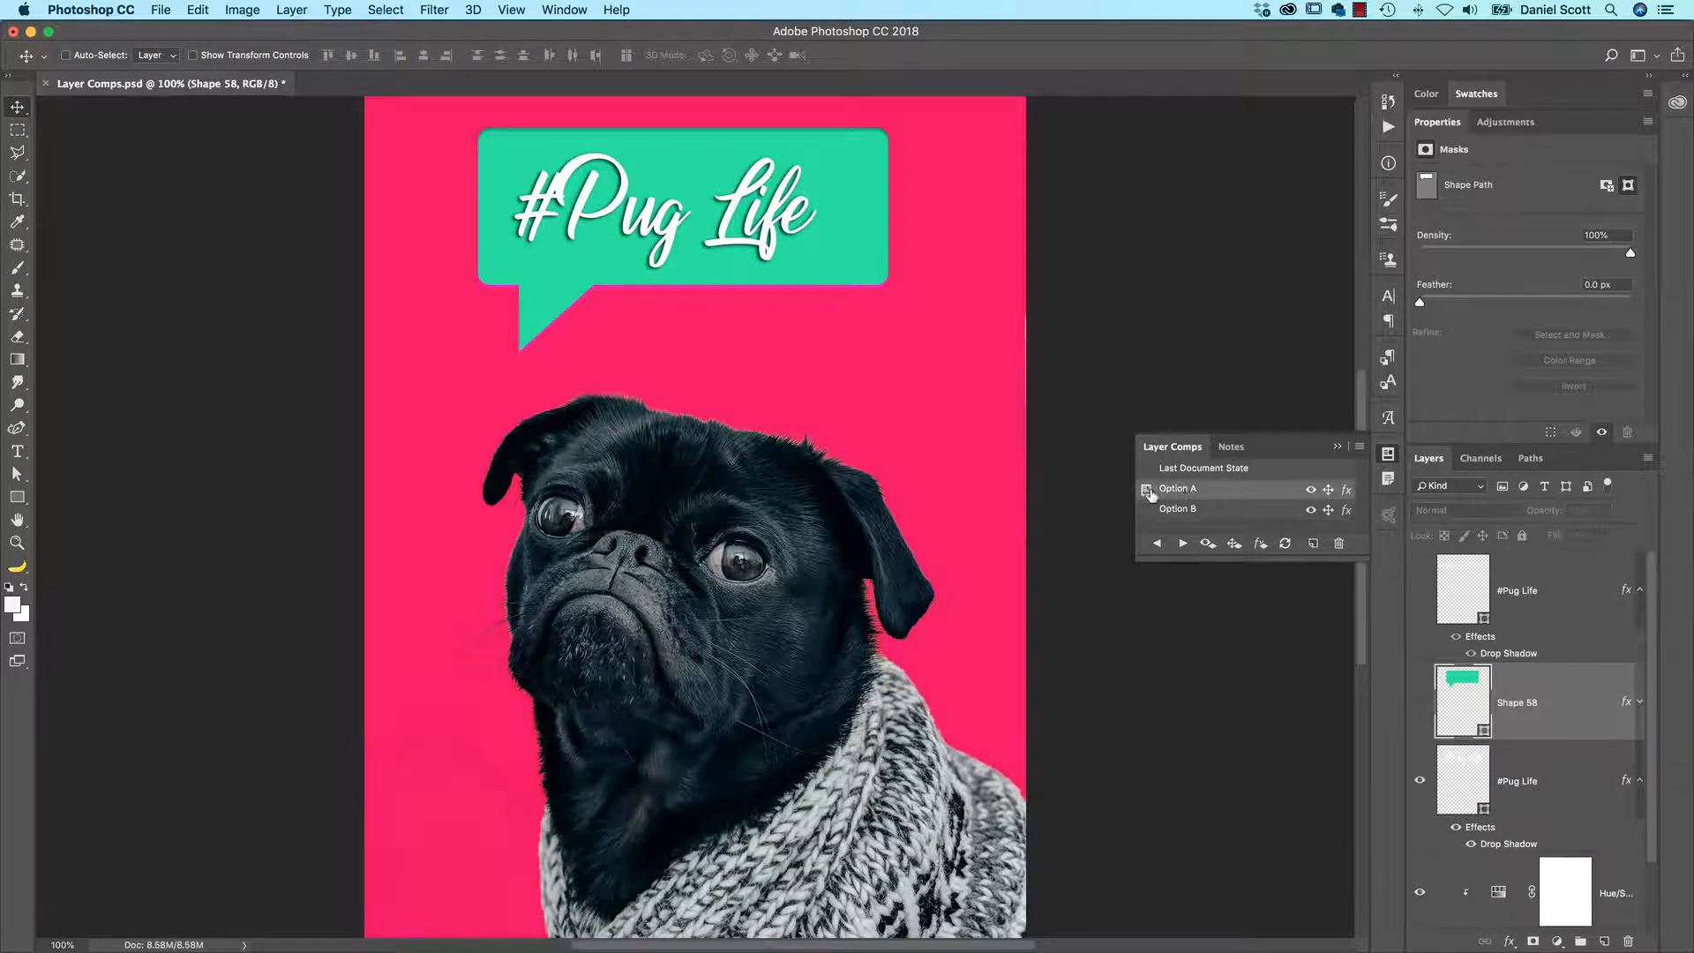
{"action": "left_click", "coordinate": [1147, 511]}
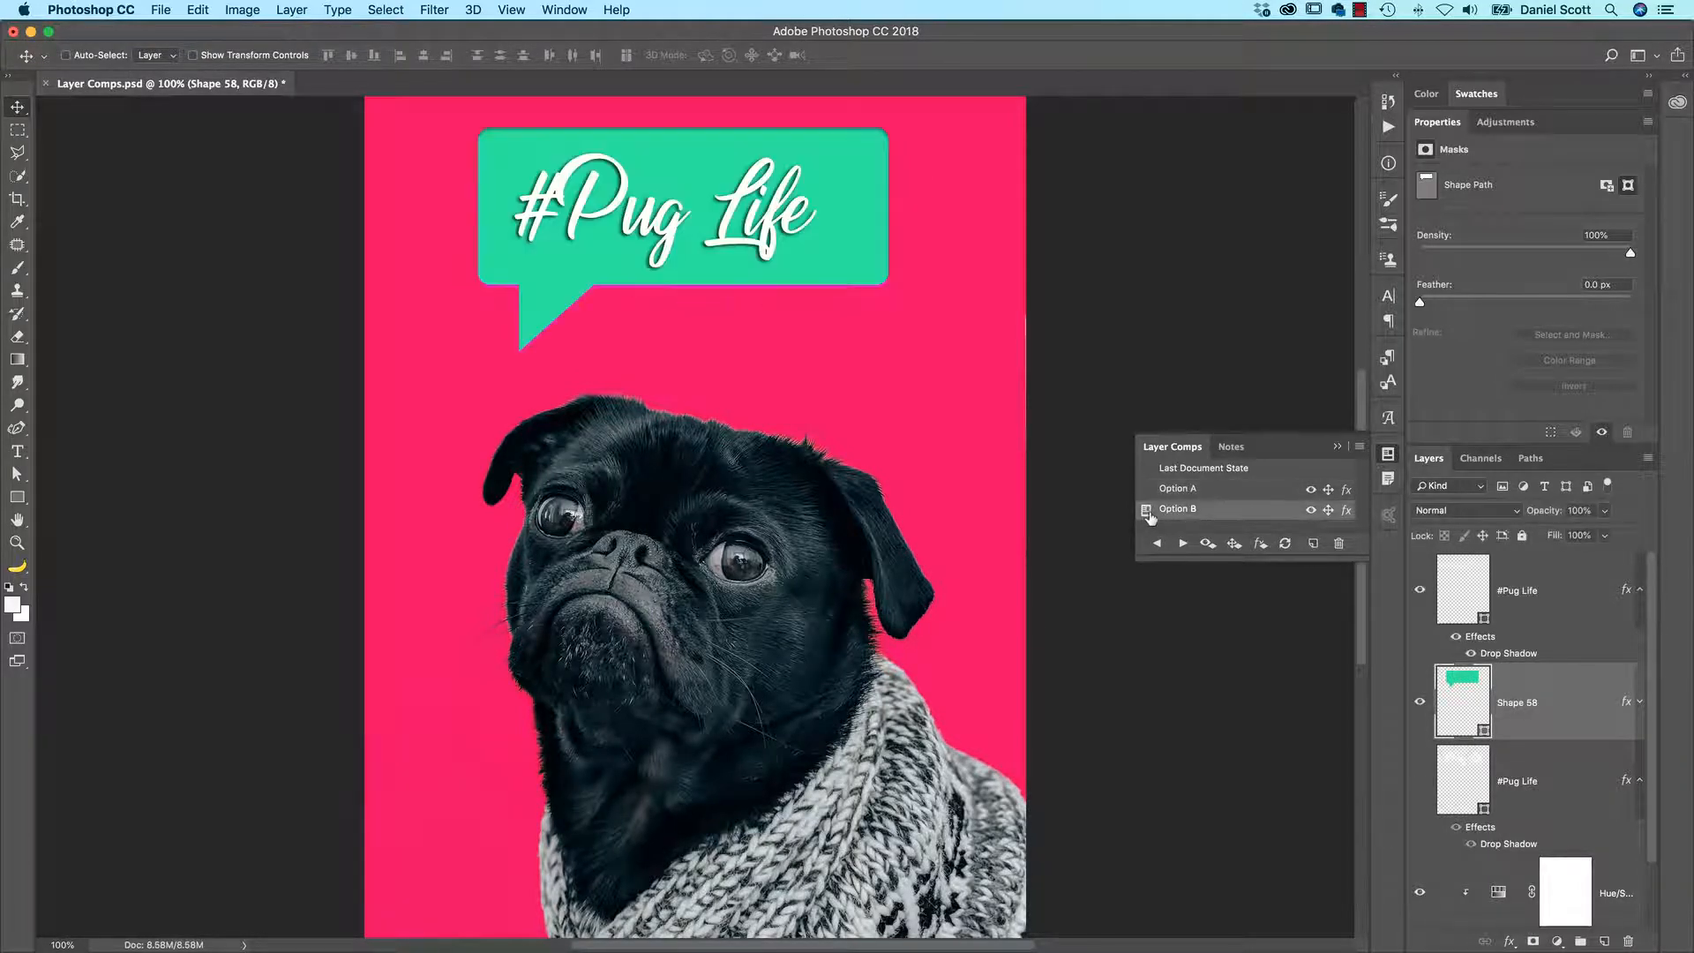
{"action": "left_click", "coordinate": [1183, 543]}
{"action": "left_click", "coordinate": [1183, 544]}
{"action": "left_click", "coordinate": [1183, 543]}
{"action": "left_click", "coordinate": [1183, 544]}
{"action": "left_click", "coordinate": [1183, 543]}
{"action": "left_click", "coordinate": [1183, 544]}
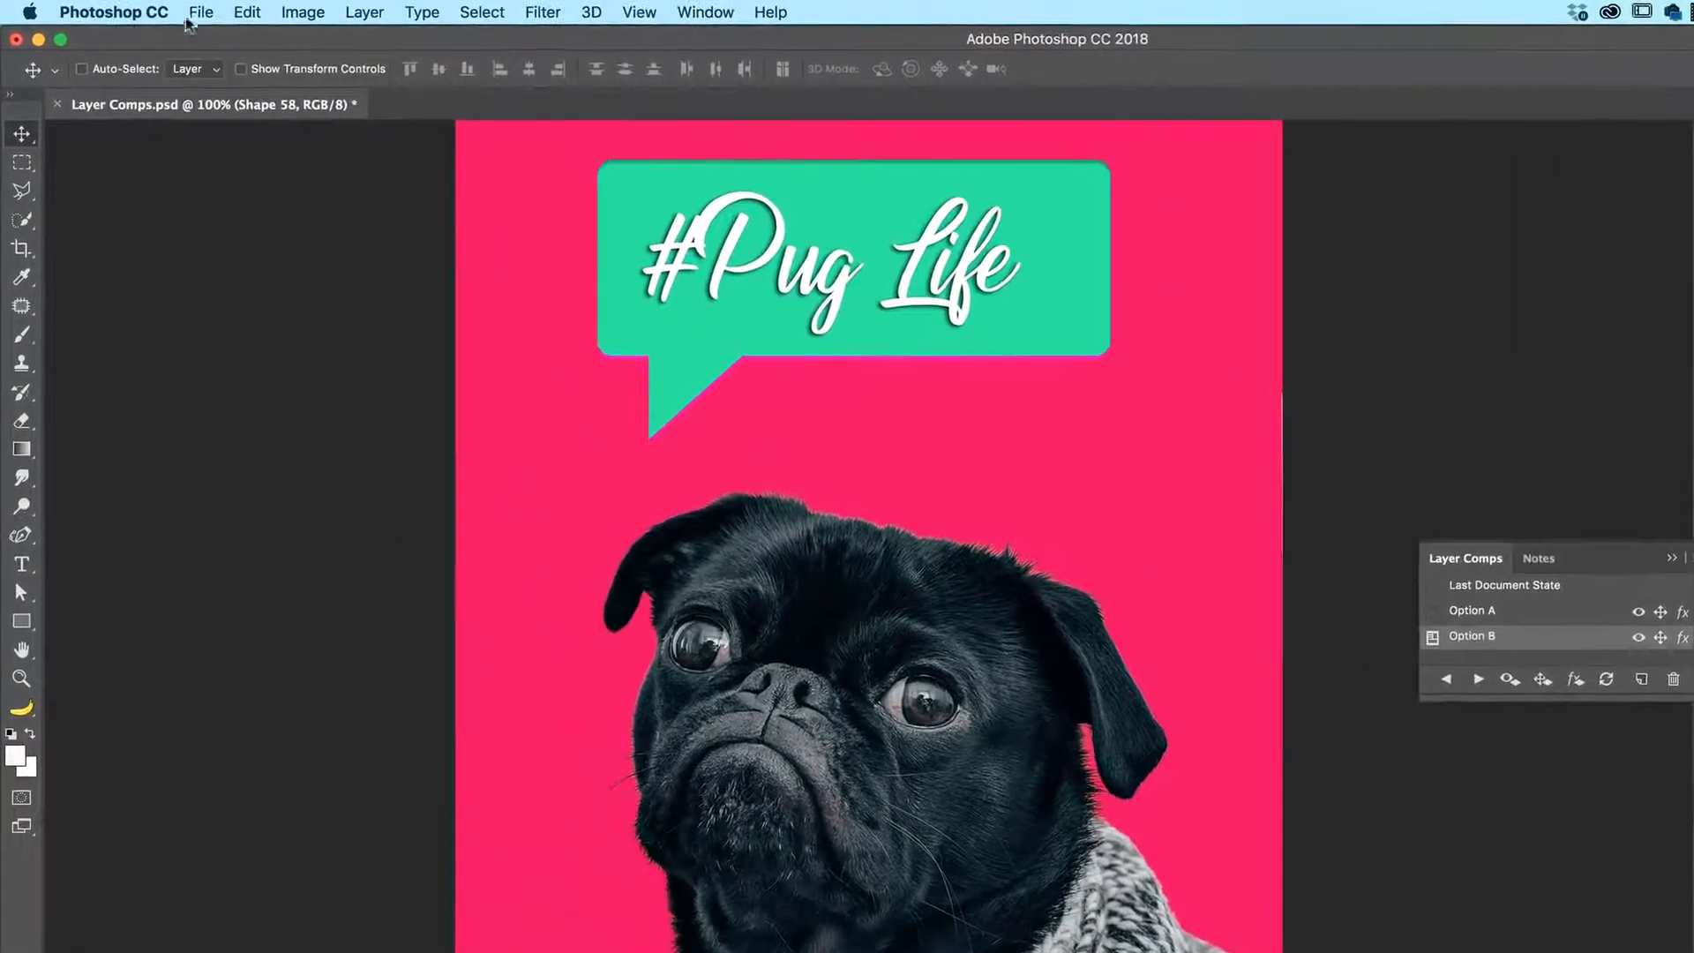
Start exporting the layer comps to files, with a new Desktop folder named Layer Comp Export as the destination
{"action": "left_click", "coordinate": [157, 10]}
{"action": "mouse_move", "coordinate": [267, 300]}
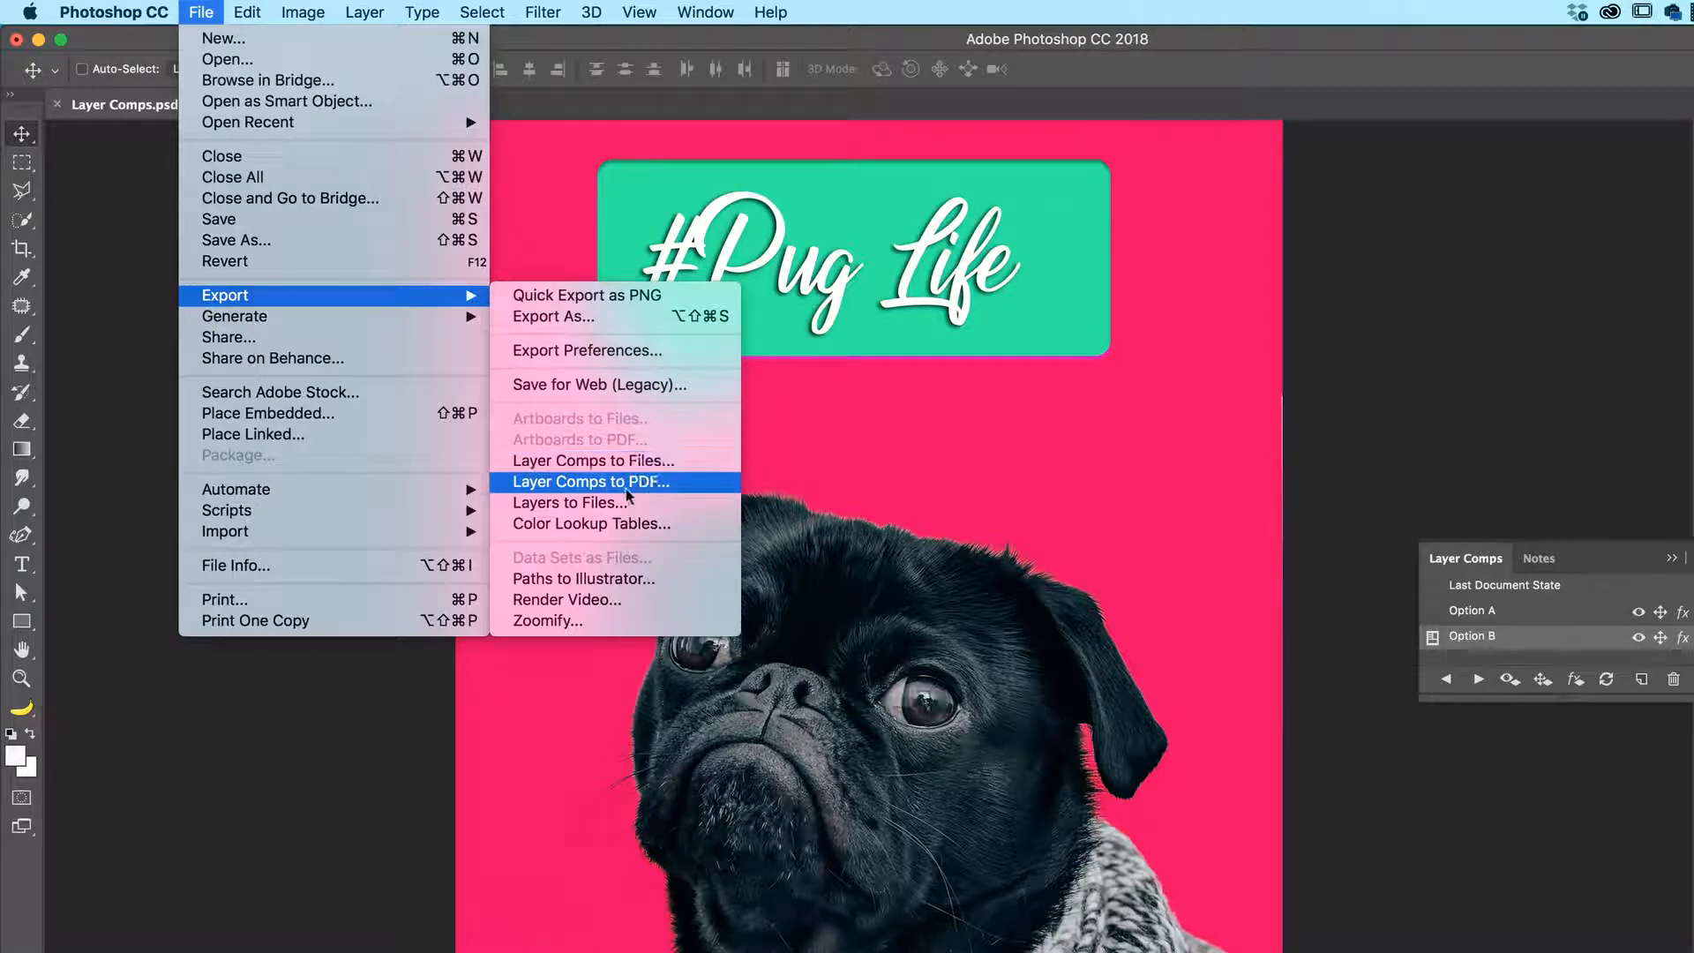
{"action": "left_click", "coordinate": [642, 461]}
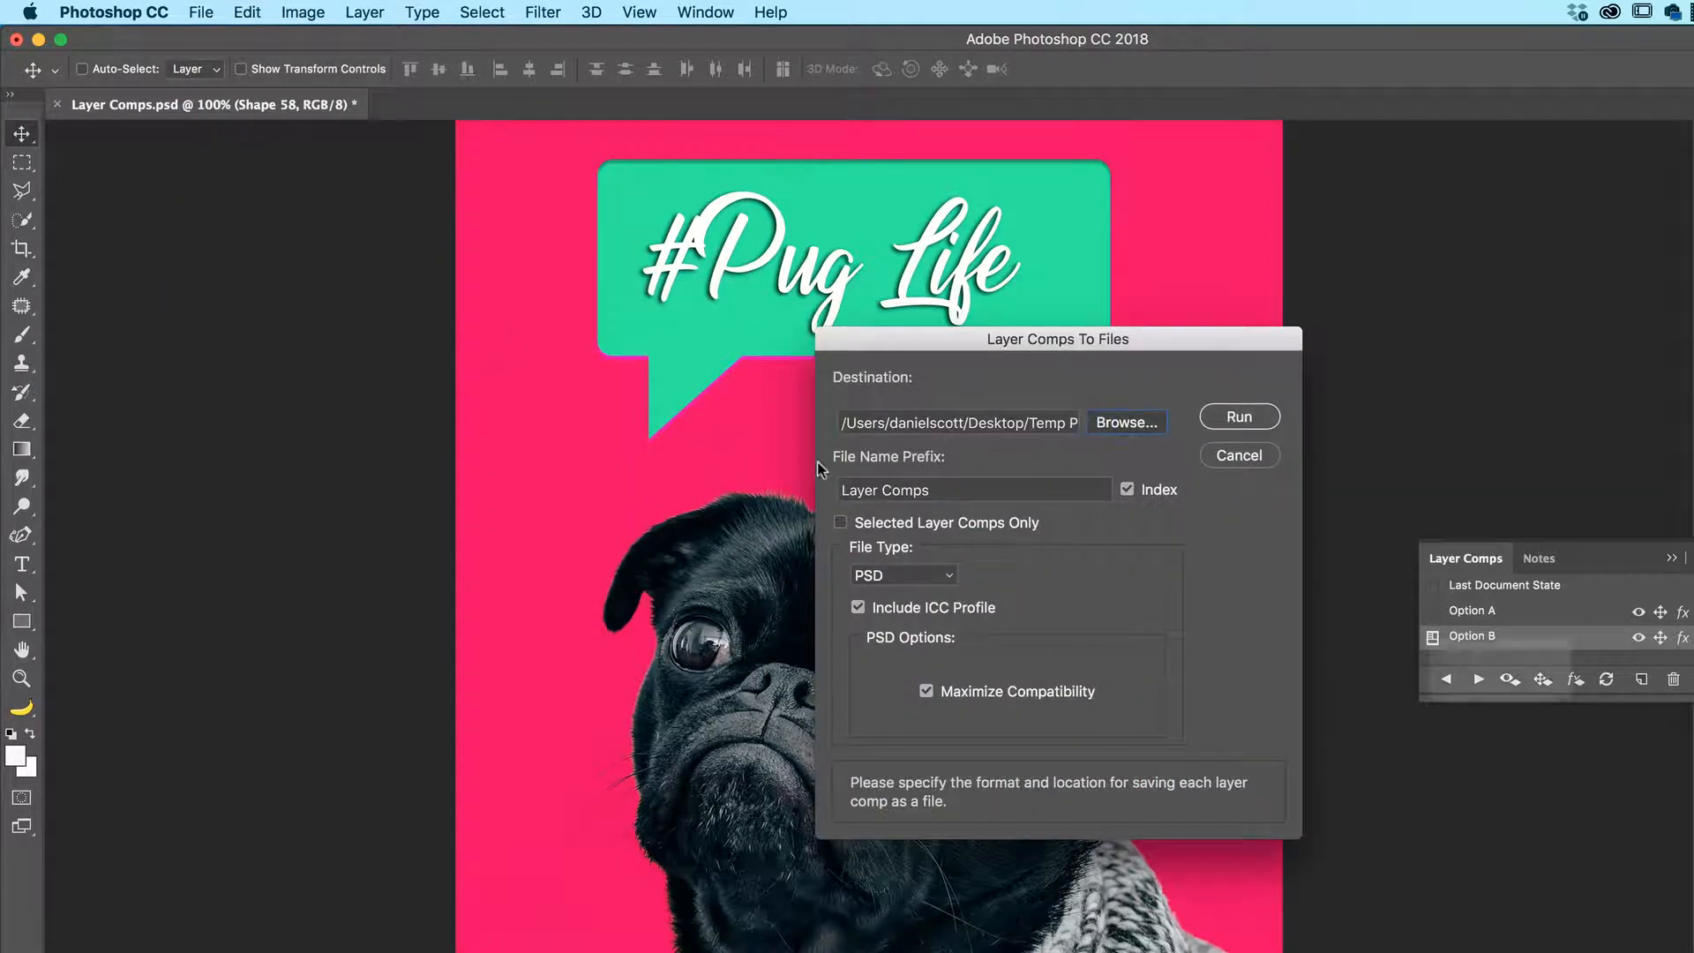
{"action": "left_click", "coordinate": [1137, 427]}
{"action": "left_click", "coordinate": [561, 343]}
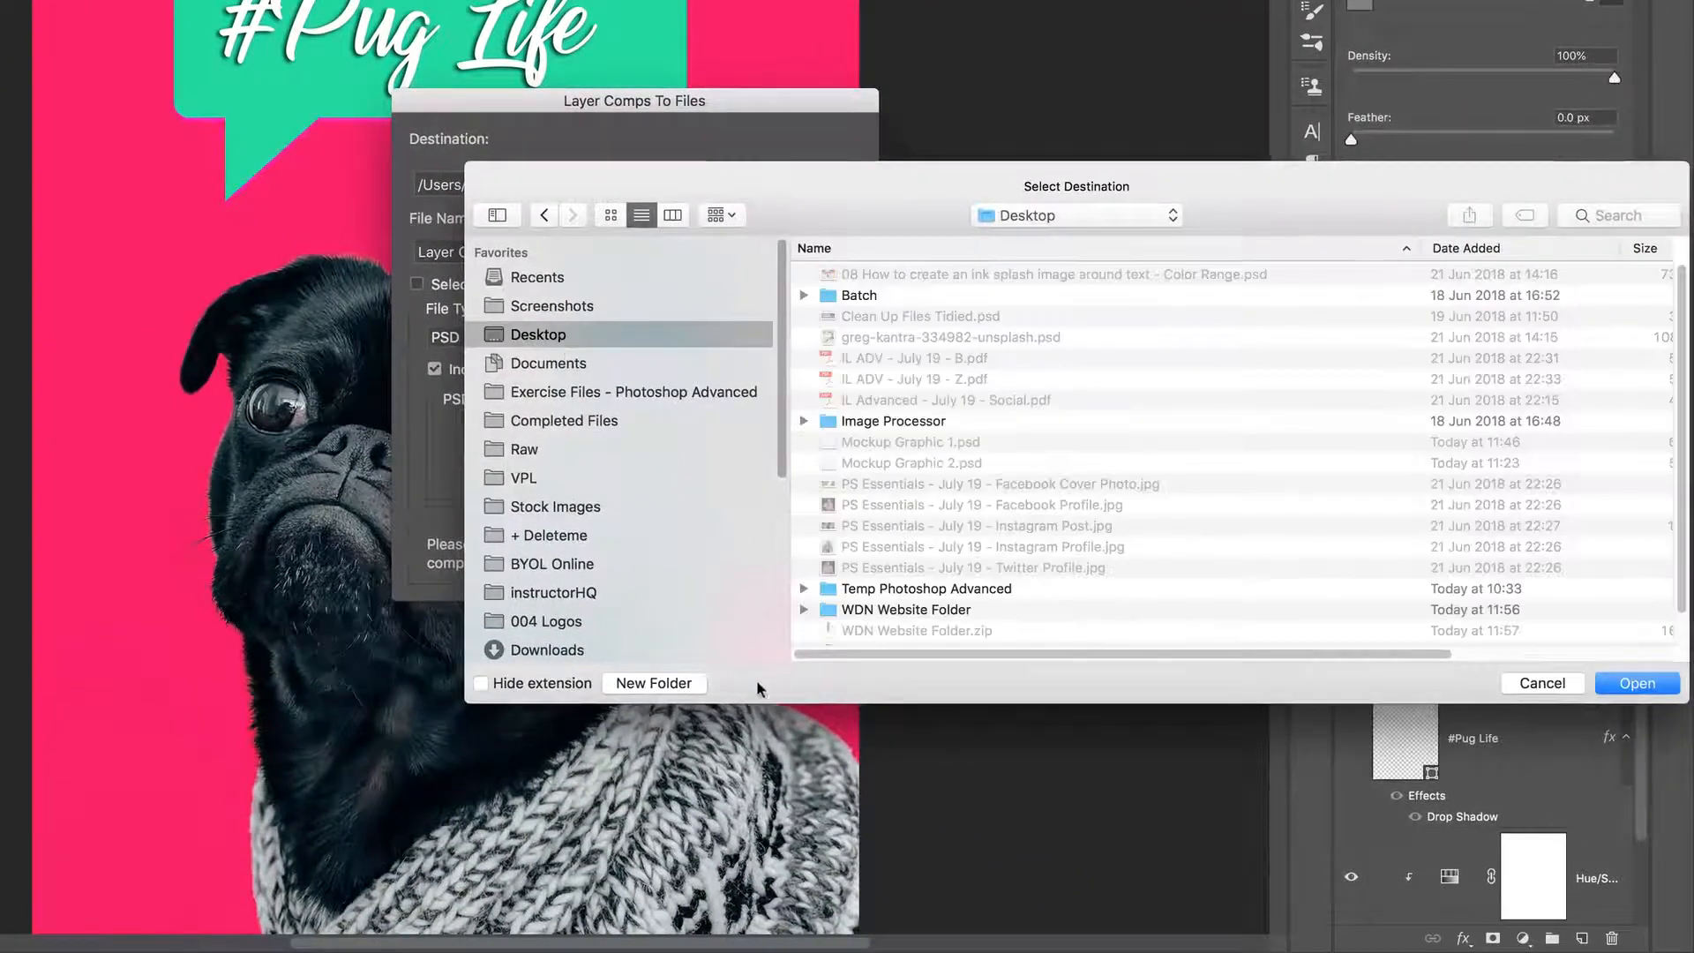
{"action": "left_click", "coordinate": [703, 684]}
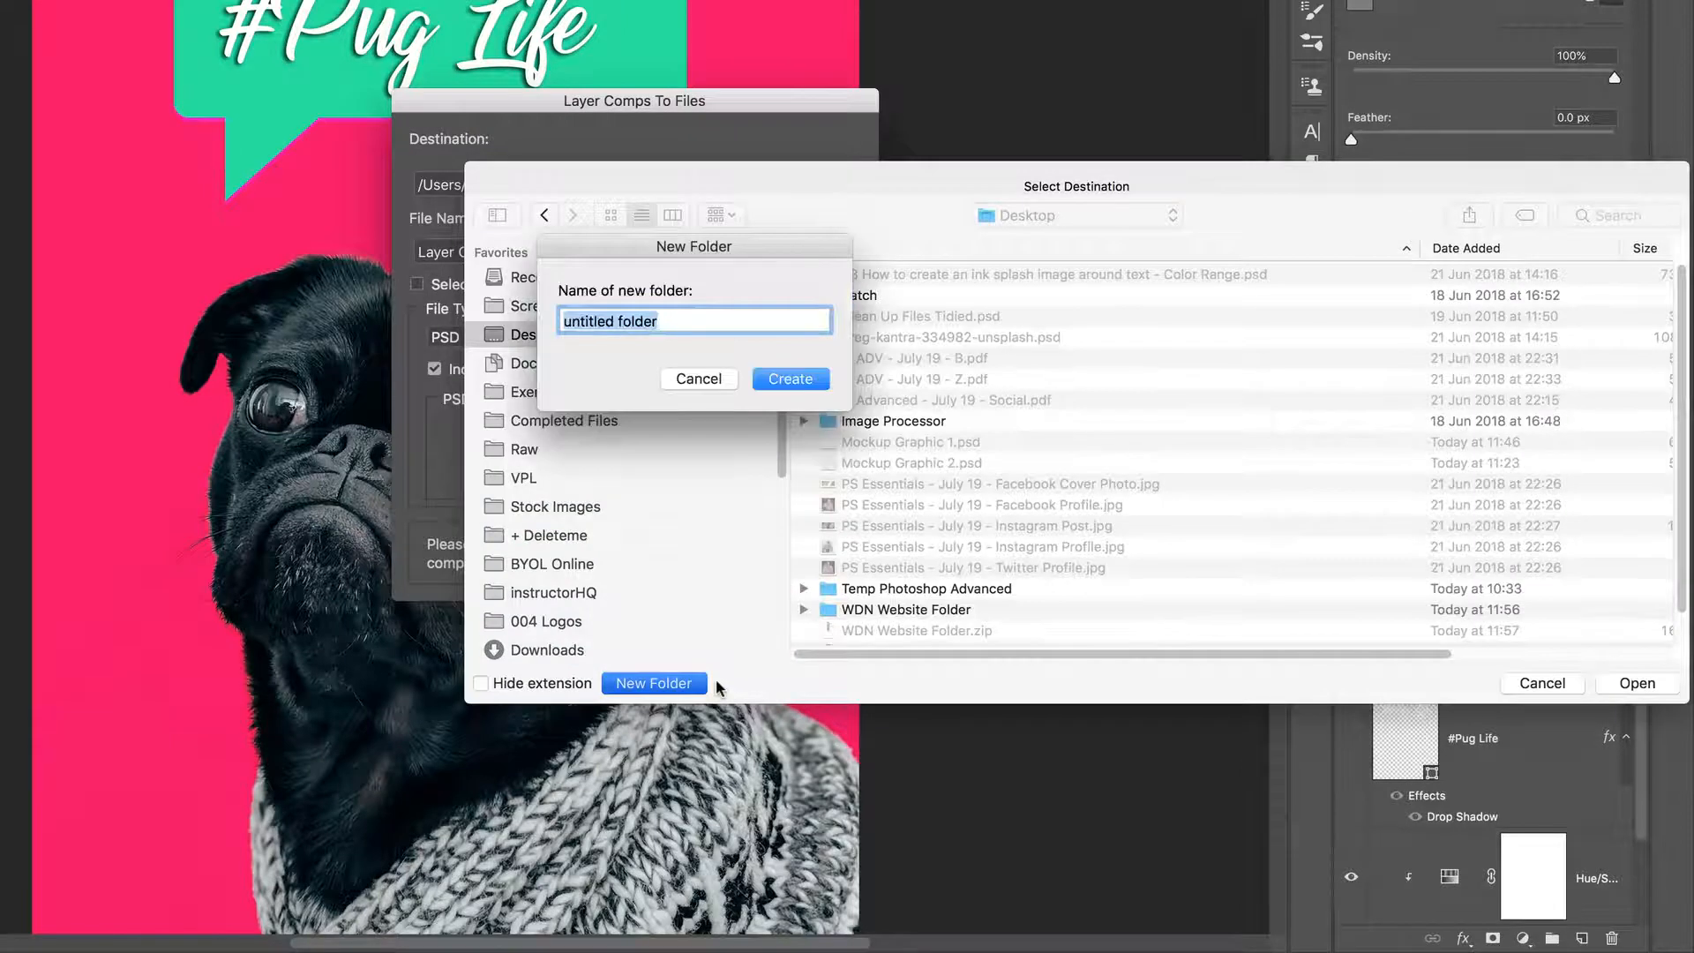
{"action": "type", "text": "Layer E"}
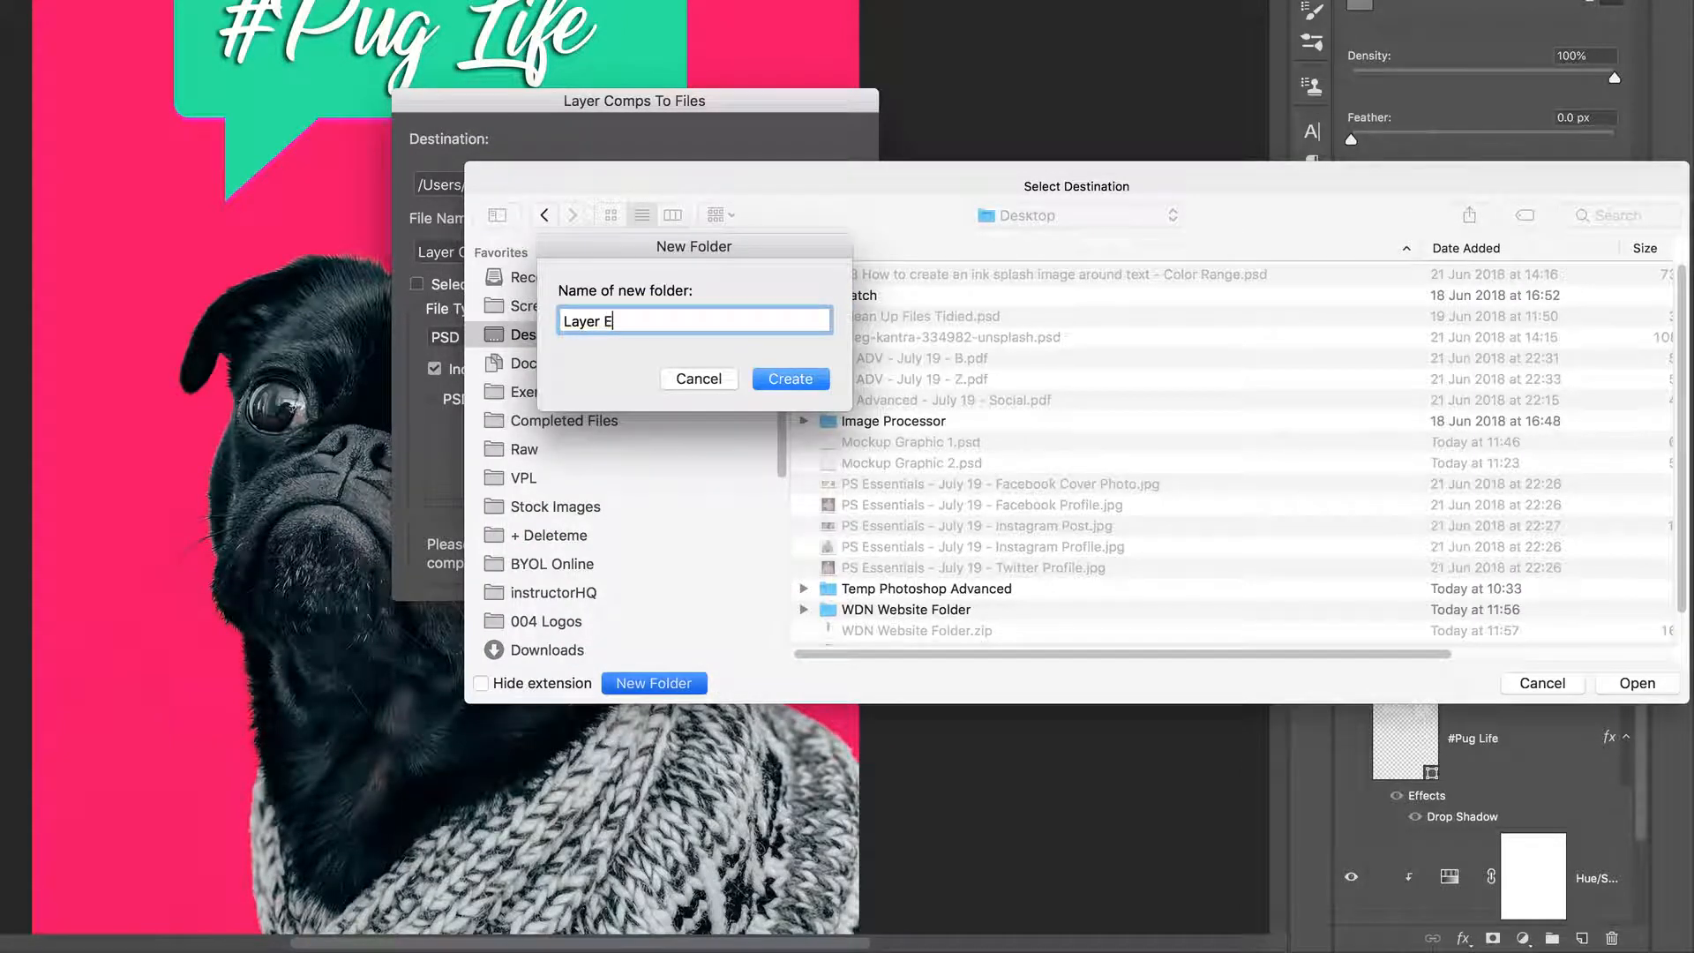
{"action": "type", "text": "omp Export"}
{"action": "key", "text": "Return"}
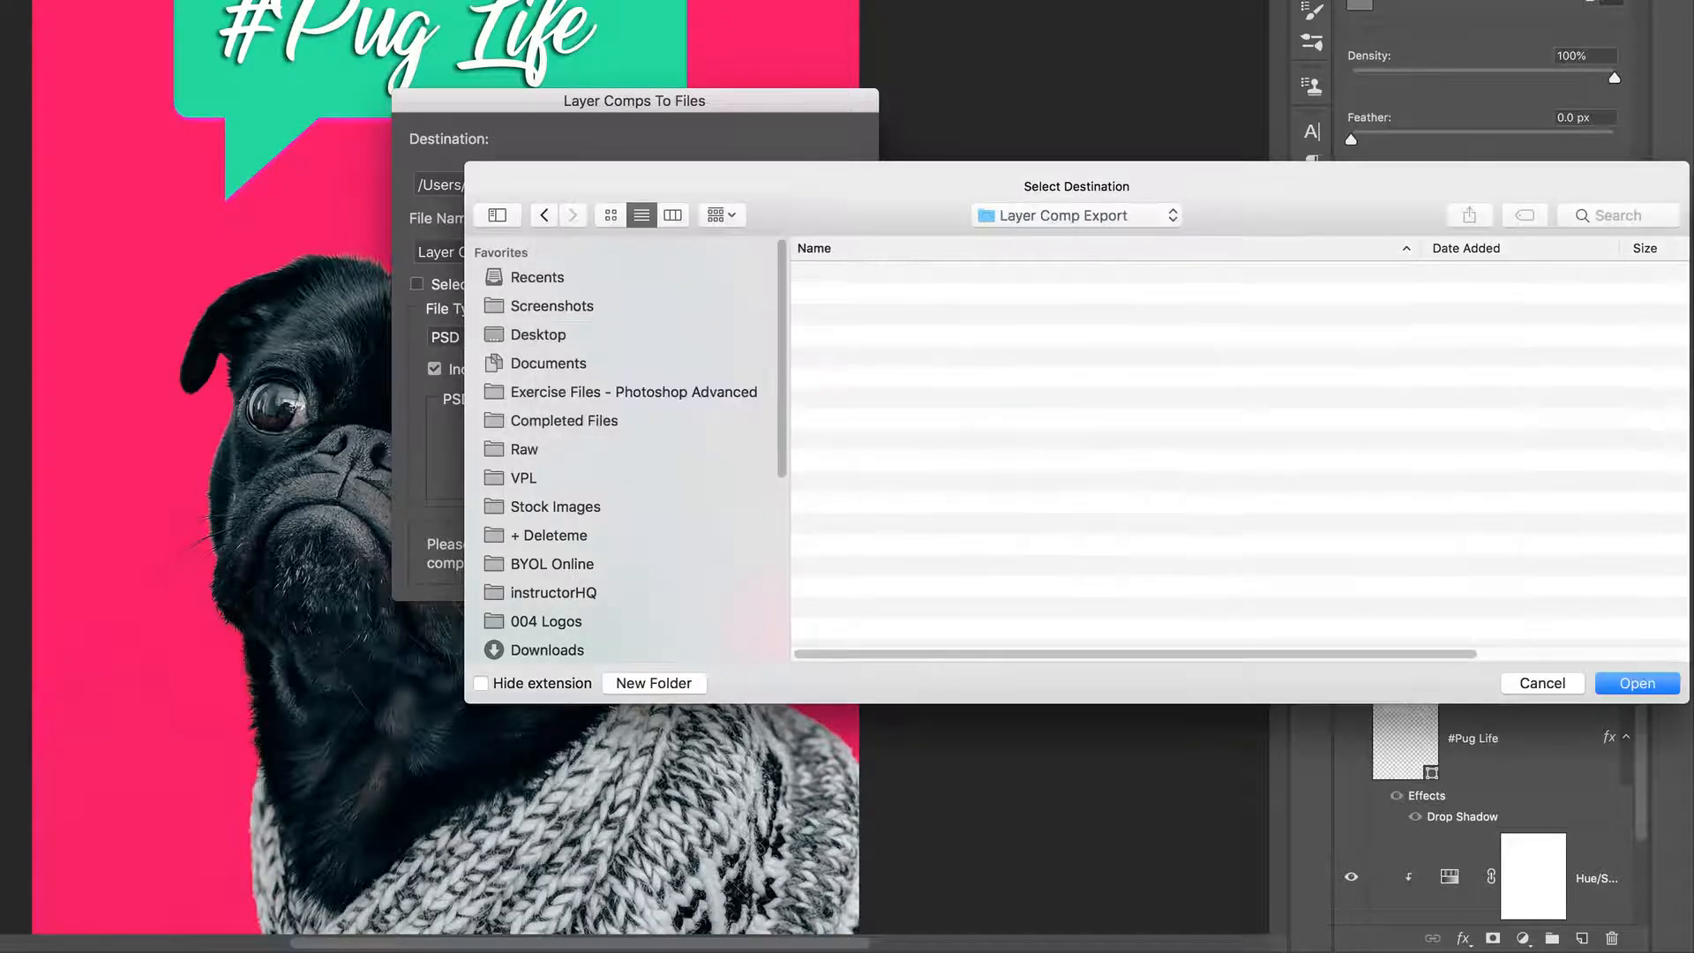
{"action": "left_click", "coordinate": [1633, 685]}
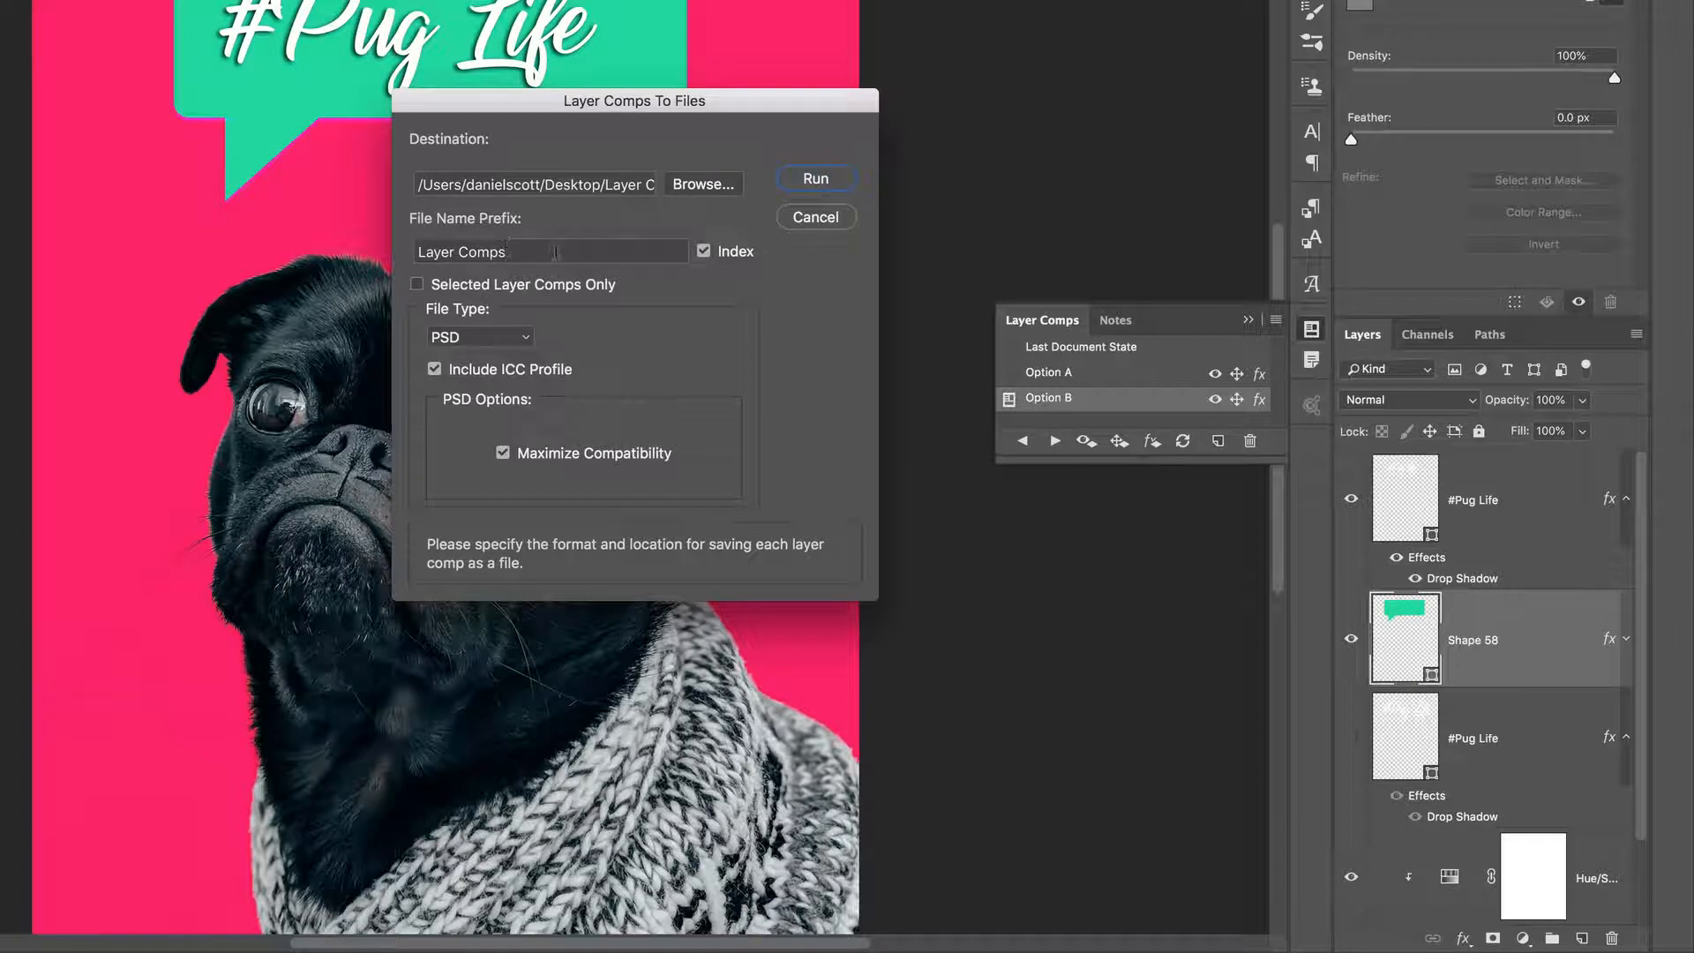
Set the export file type to JPEG and run the export of all layer comps
{"action": "left_click", "coordinate": [468, 337]}
{"action": "left_click", "coordinate": [468, 374]}
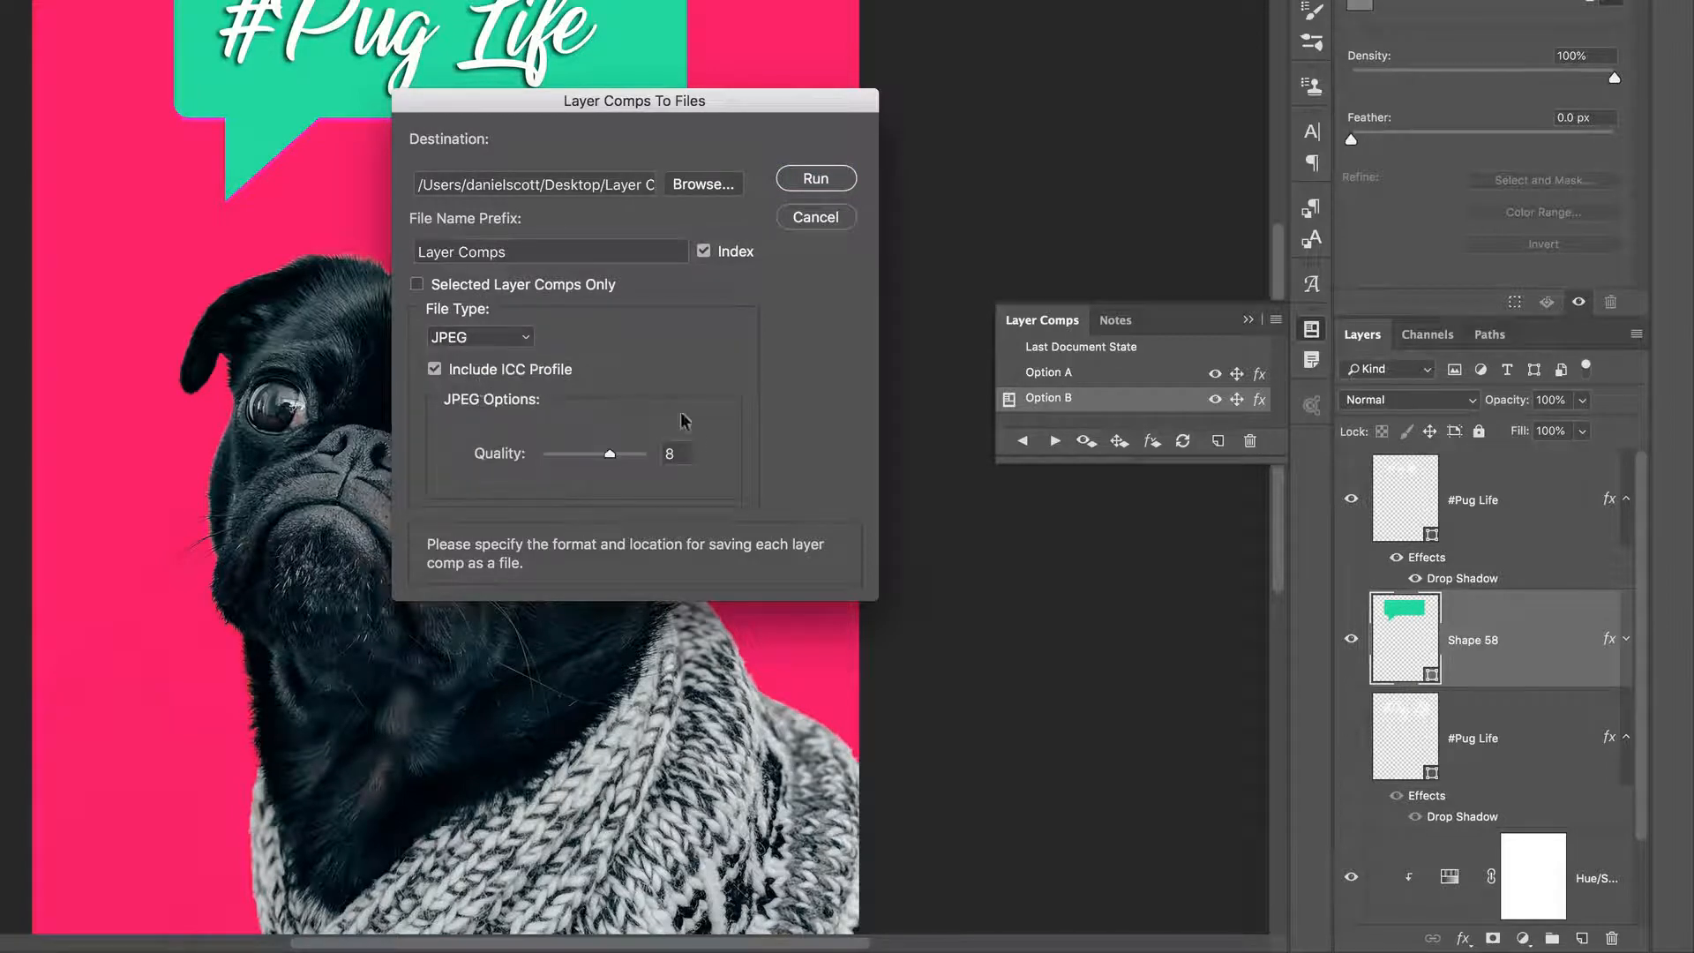
{"action": "left_click", "coordinate": [846, 183]}
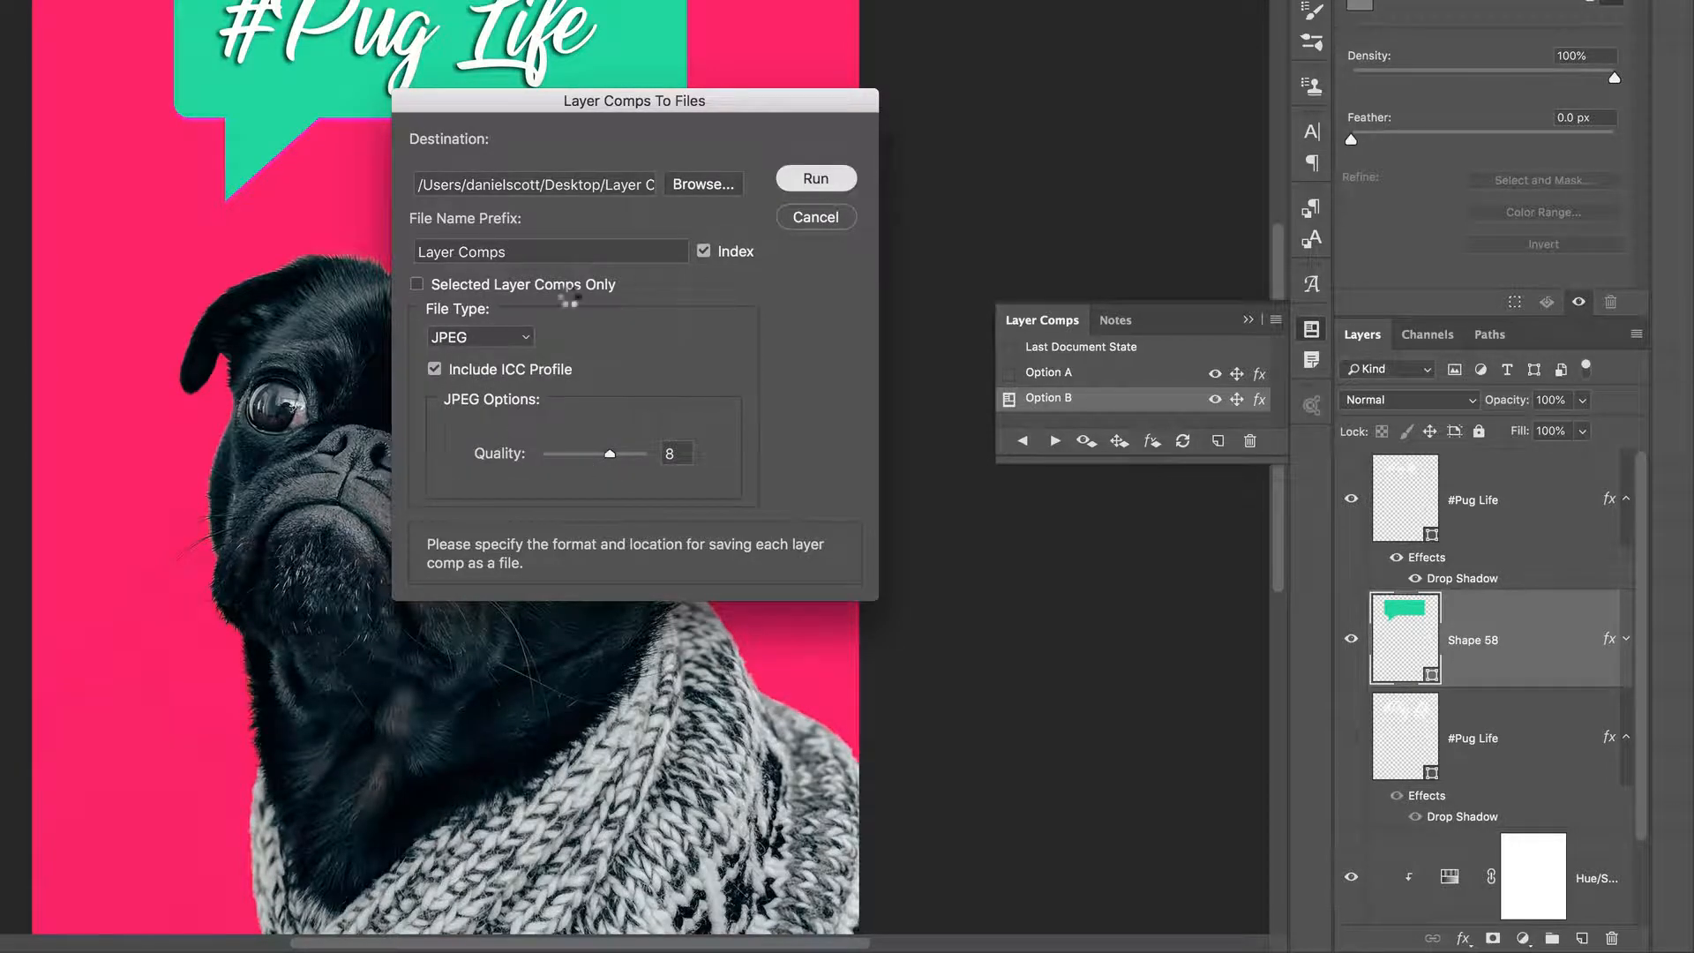
{"action": "left_click", "coordinate": [785, 177]}
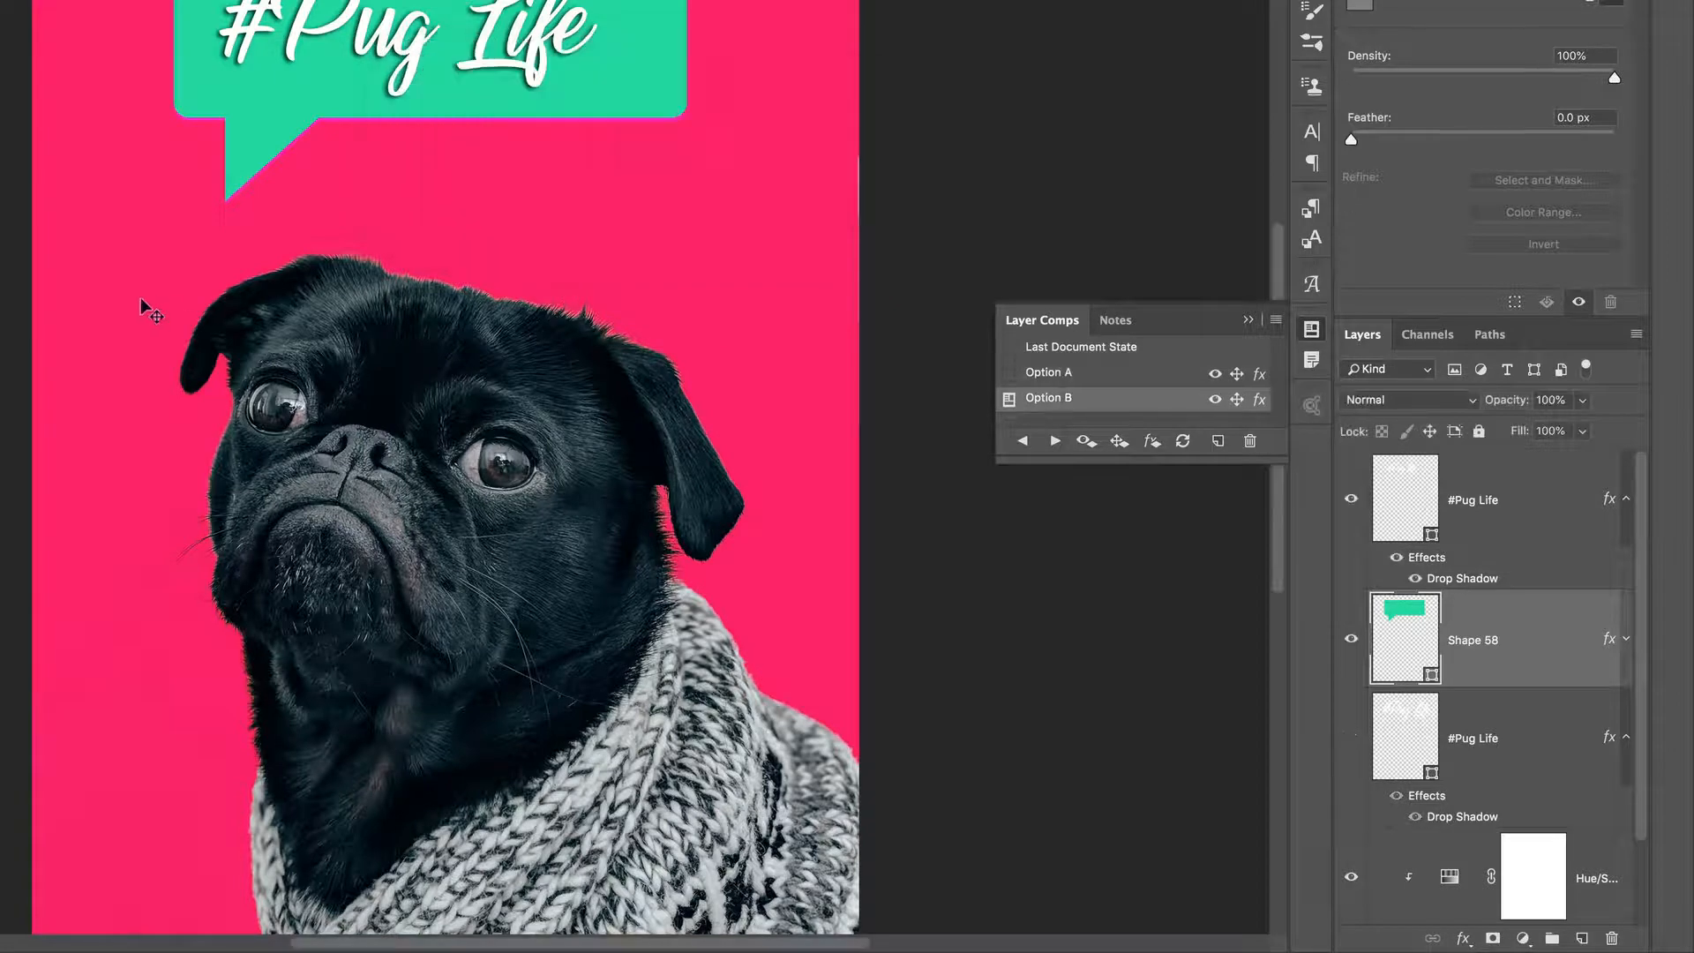
Switch to Finder, open the Layer Comp Export folder on the Desktop, and preview the exported Option A and Option B images
{"action": "key", "text": "super+Tab"}
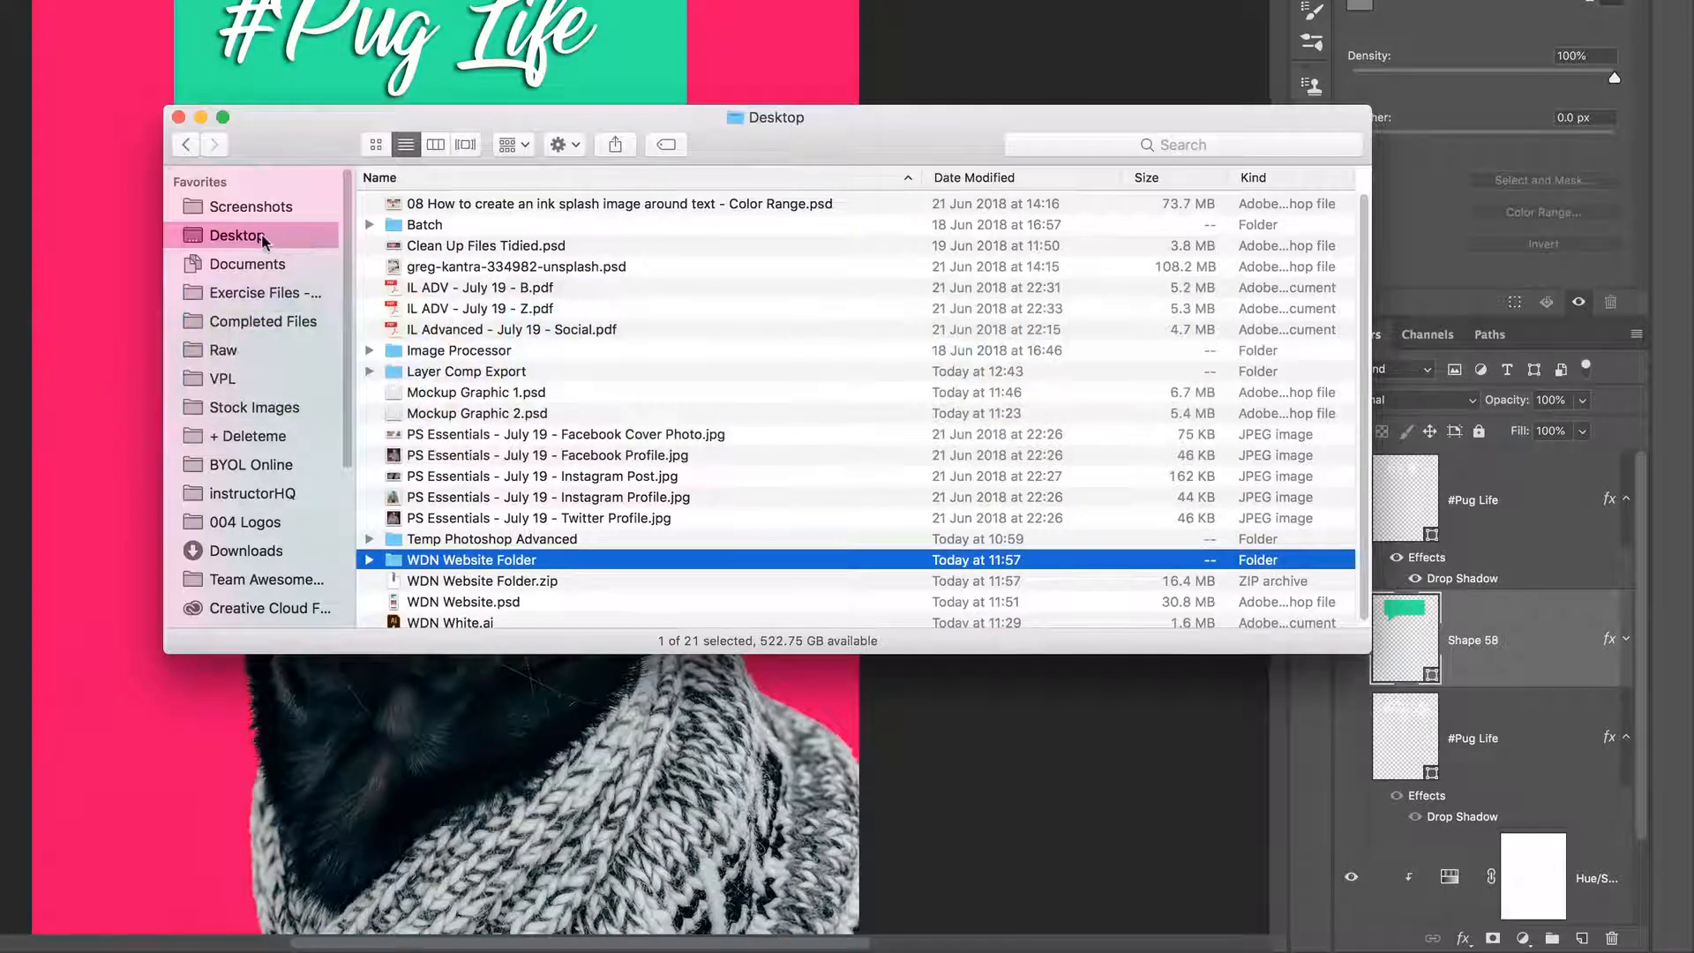
{"action": "double_click", "coordinate": [452, 371]}
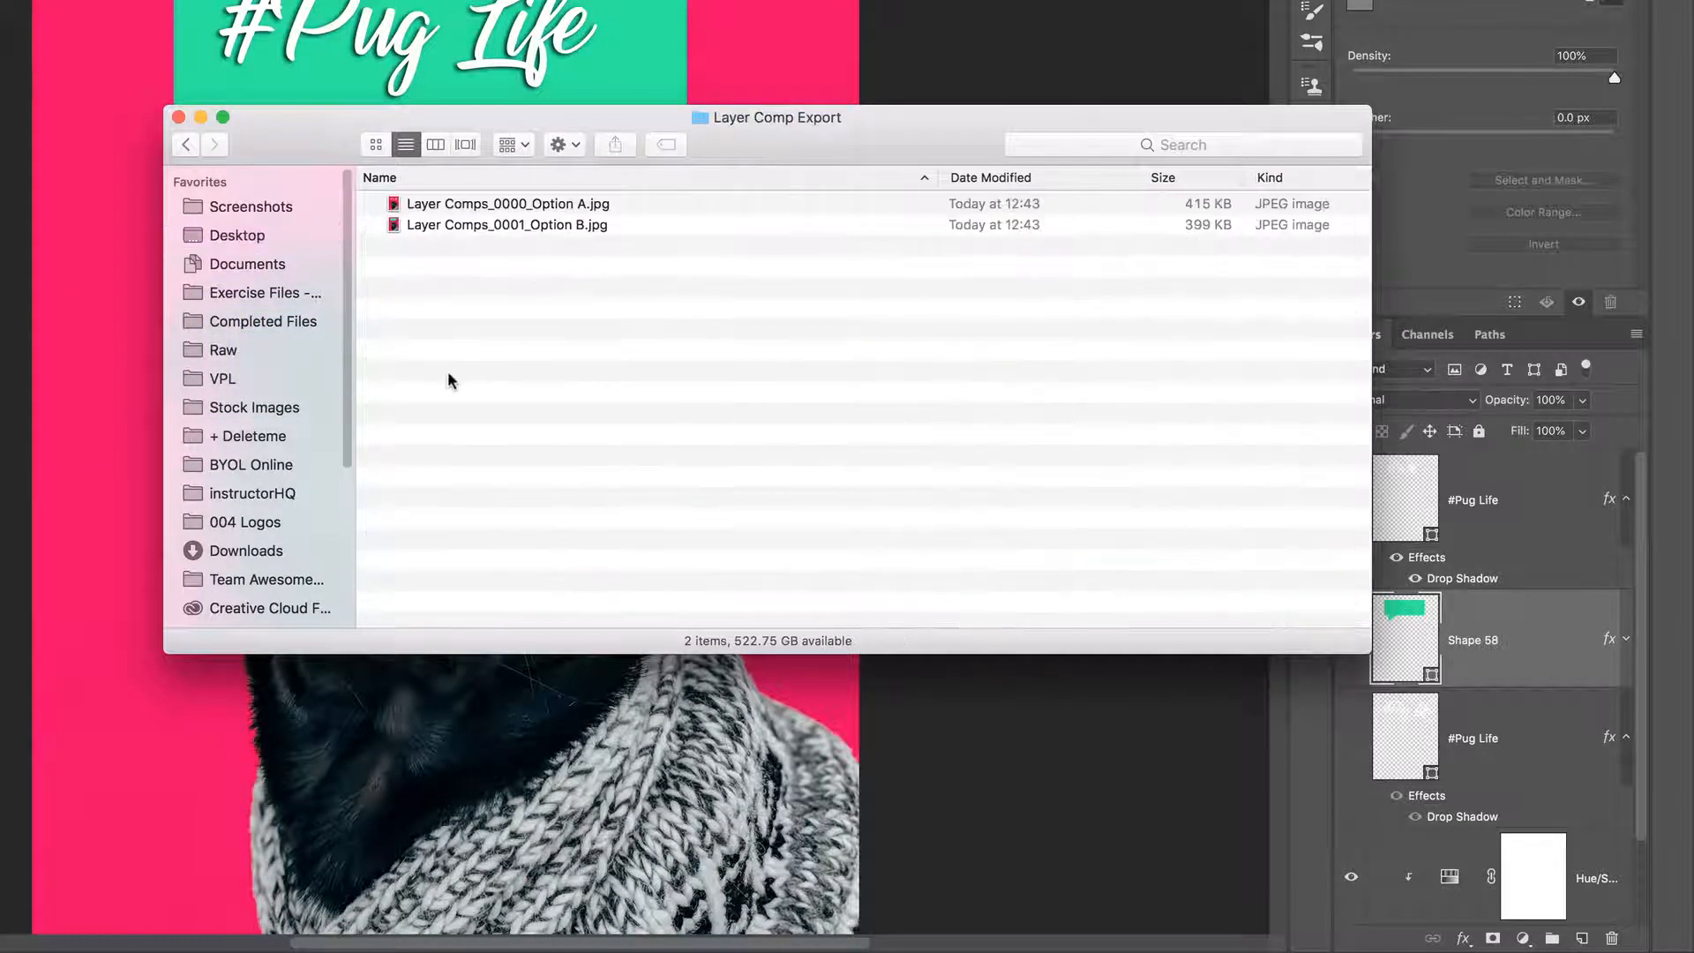
{"action": "left_click", "coordinate": [520, 206]}
{"action": "double_click", "coordinate": [564, 222]}
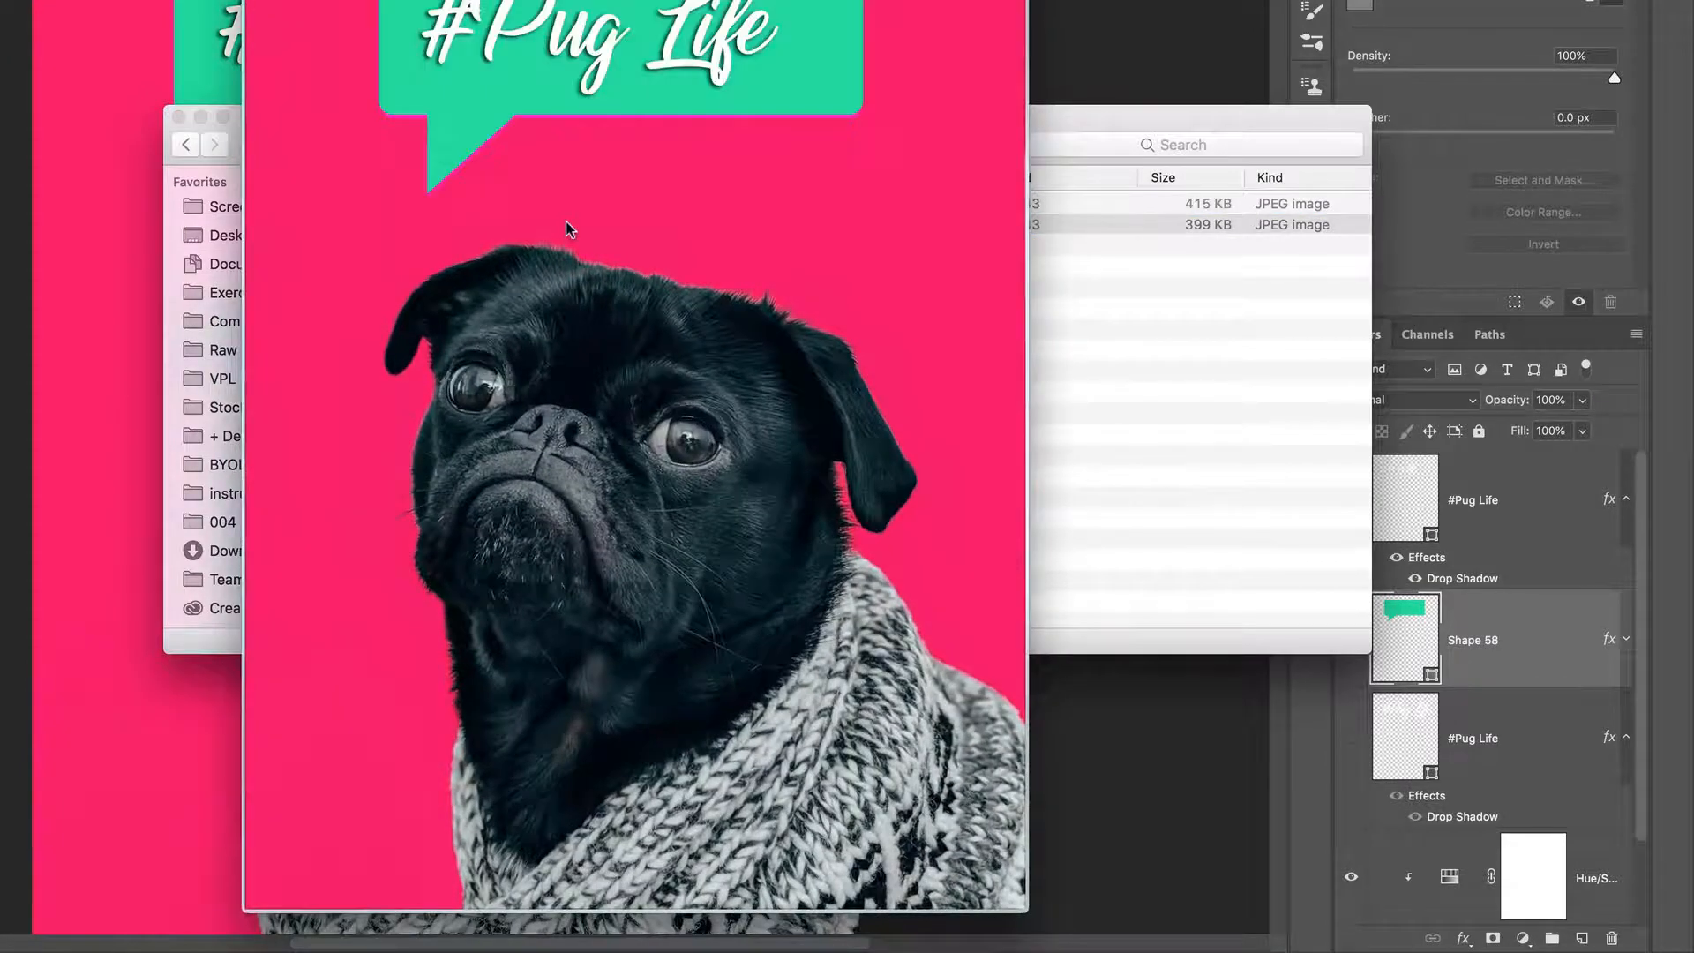